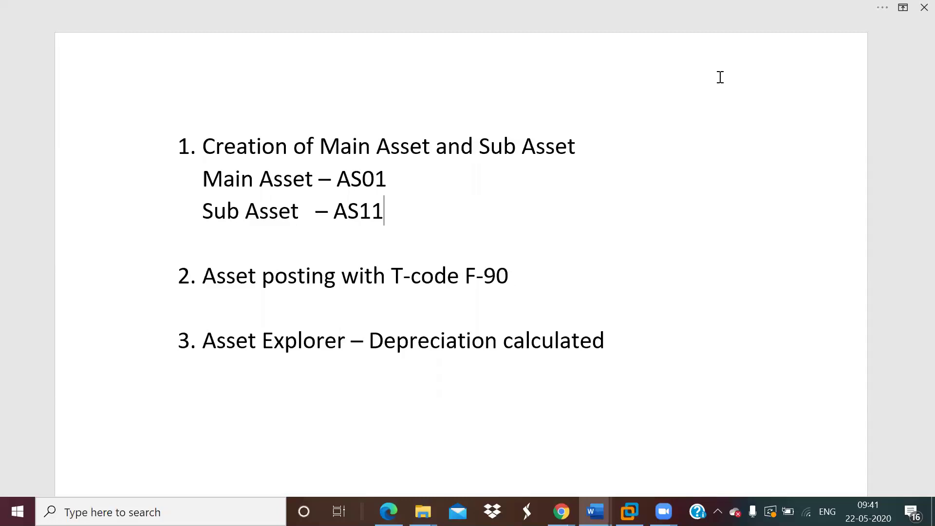
Switch to the SAP session, start transaction AS01 and open the master data for asset class ALL in company code ALLO
mouse_move(629, 511)
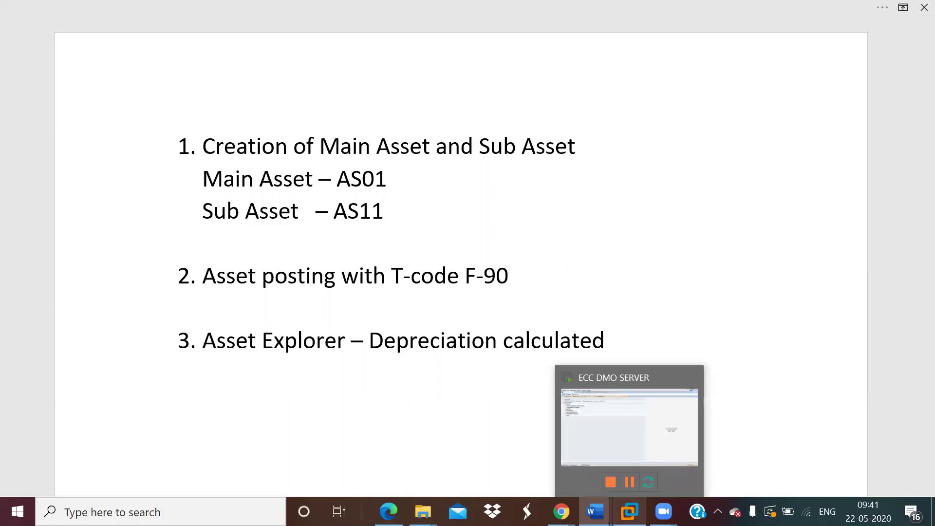
left_click(650, 418)
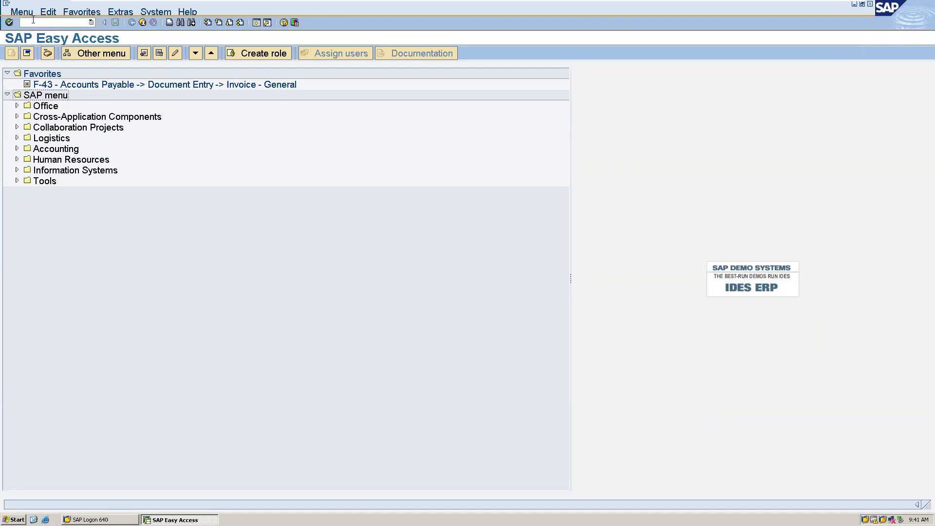
left_click(34, 20)
type("as01")
key("Return")
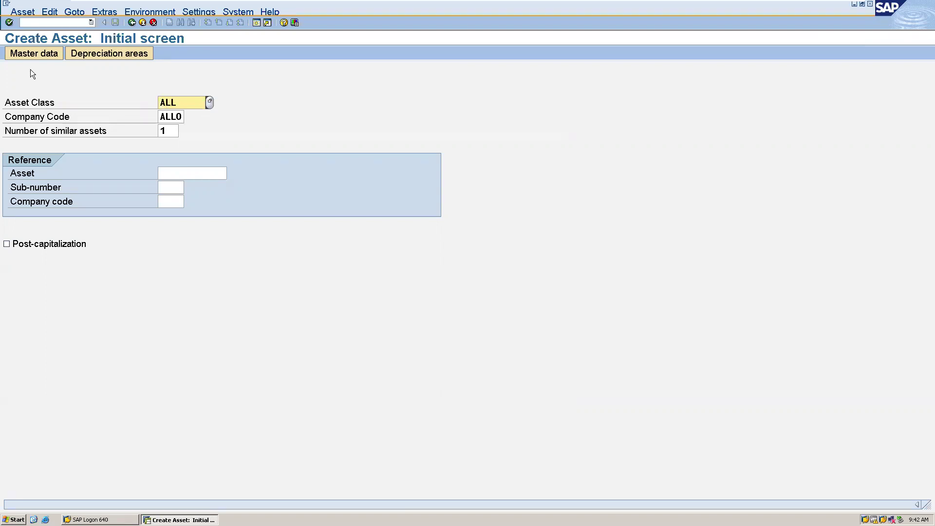
left_click(32, 55)
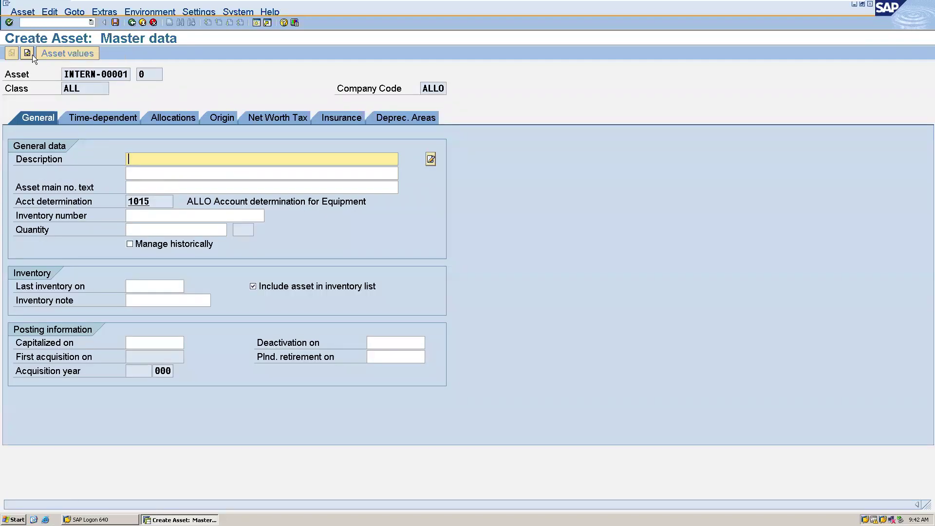
Enter COMPUTER in both description lines of the new asset's general data
type("C")
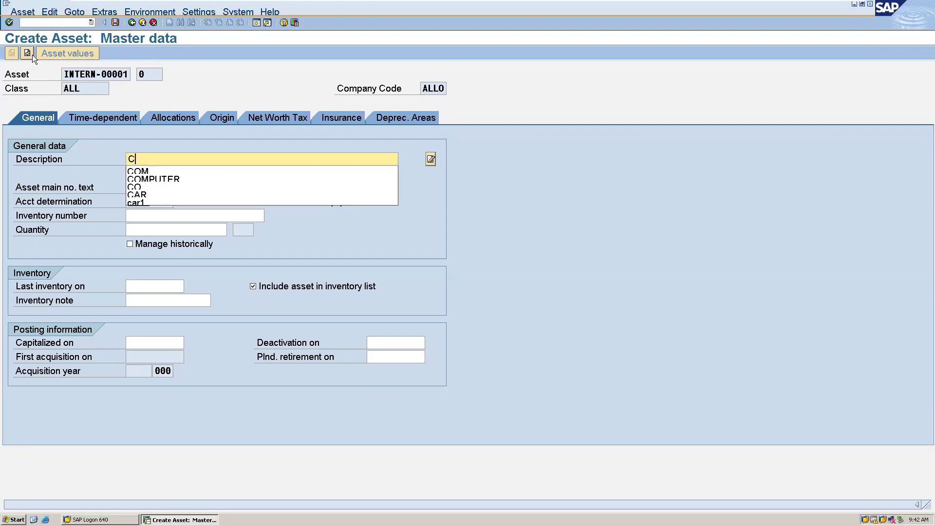
type("om")
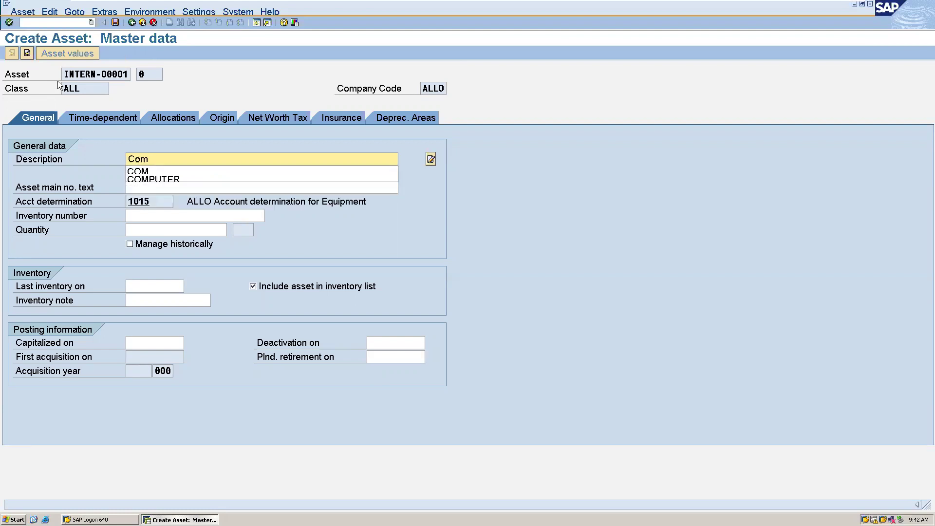
left_click(192, 178)
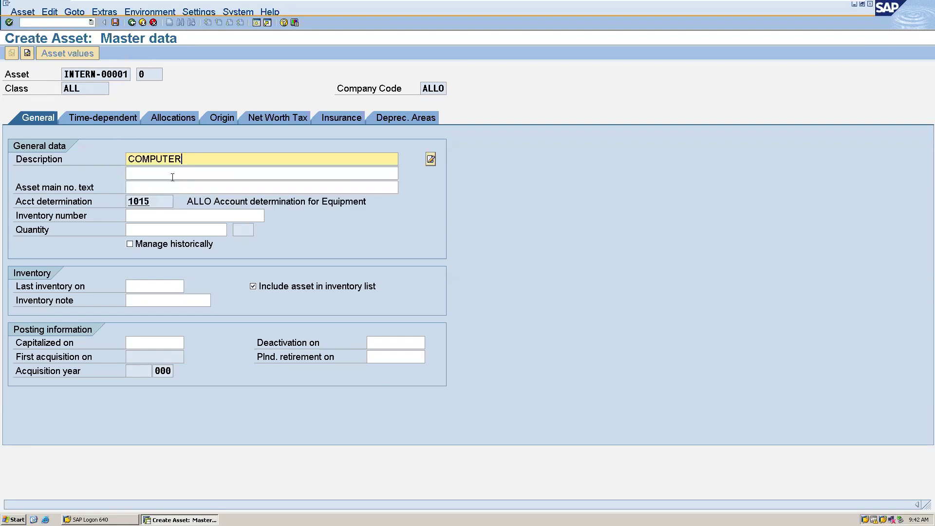
left_click(172, 175)
type("comp")
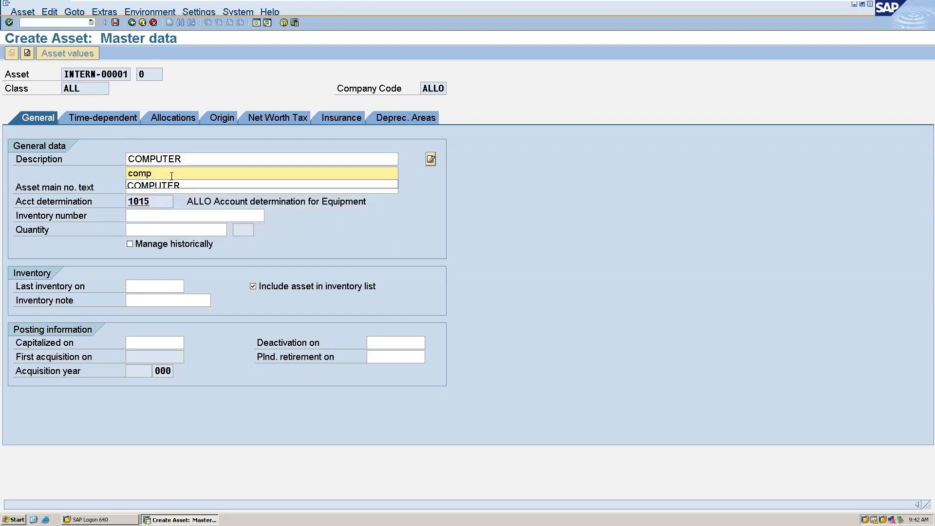
left_click(172, 183)
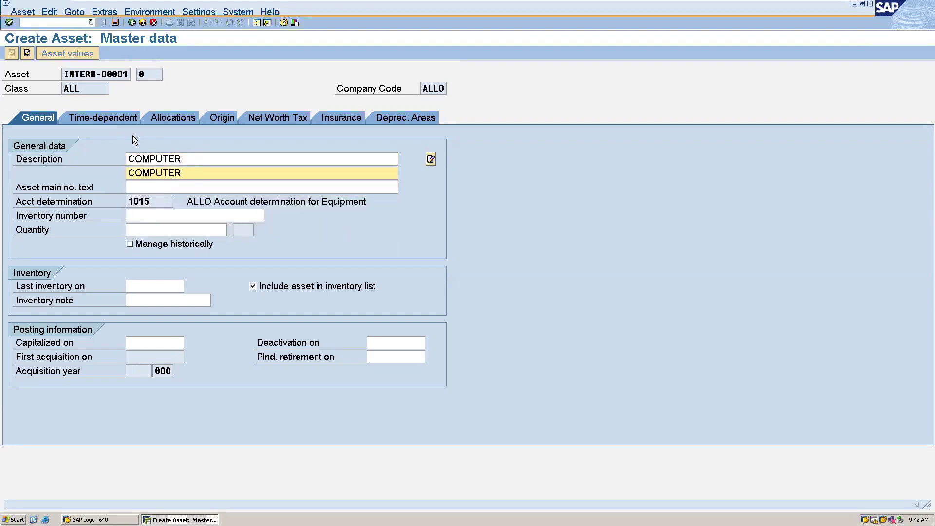
Show the asset's time-dependent data, then open the SAP Reference IMG through SPRO in a new session
left_click(117, 120)
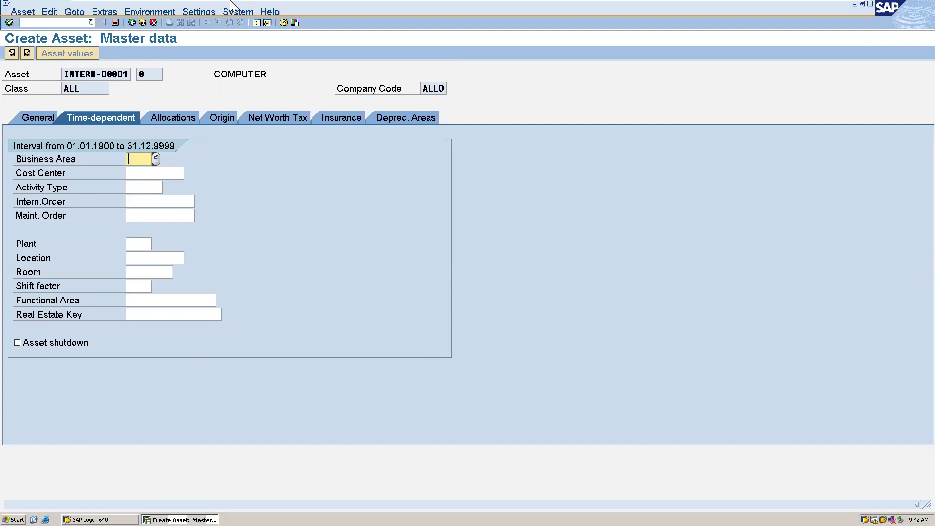
left_click(257, 22)
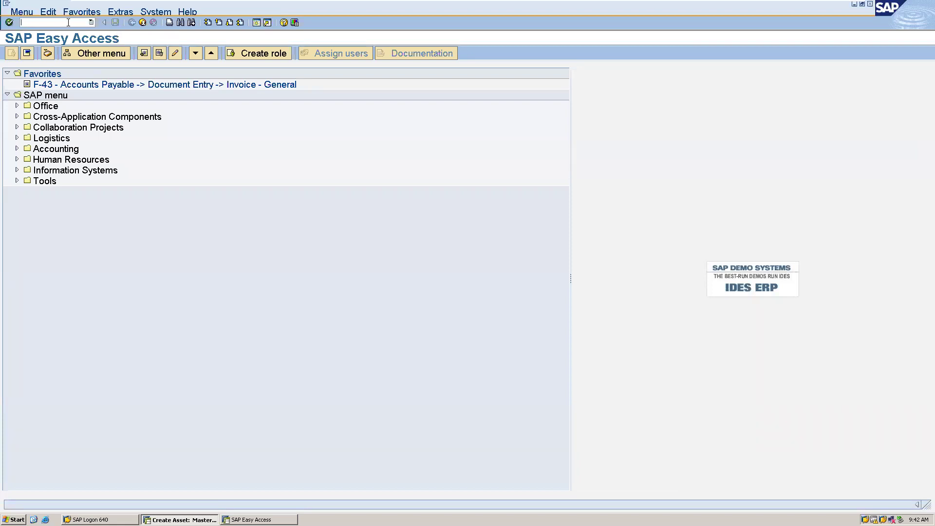
type("pro")
key("Return")
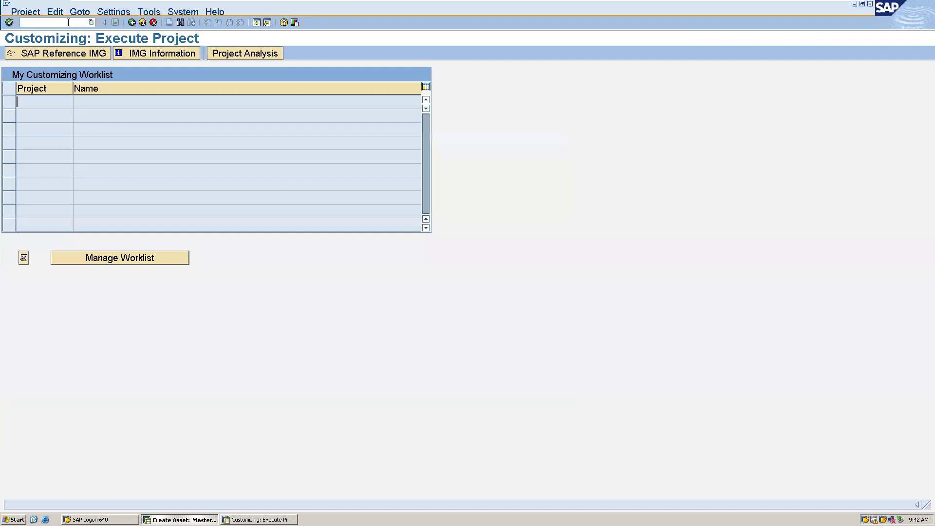
left_click(44, 53)
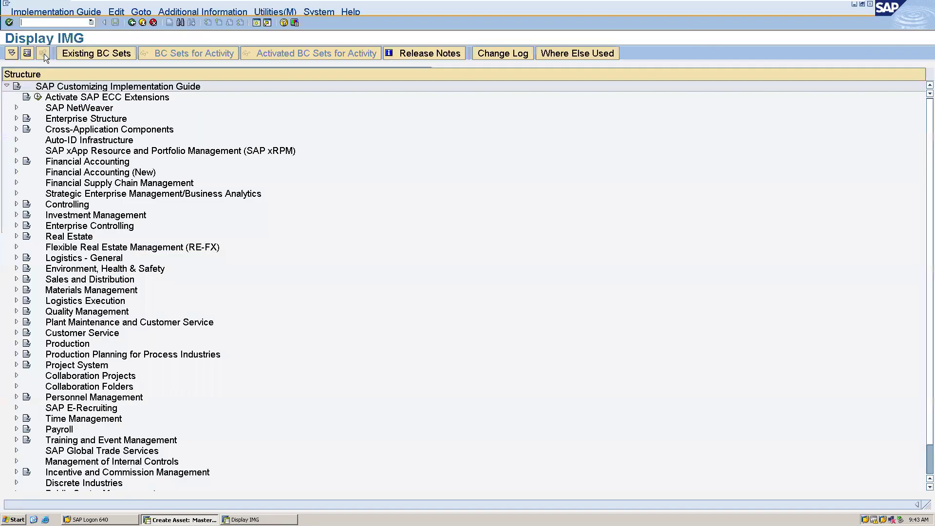
Open the activity Define Screen Layout for Asset Master Data under Financial Accounting (New), Asset Accounting, Master Data, Screen Layout
left_click(16, 172)
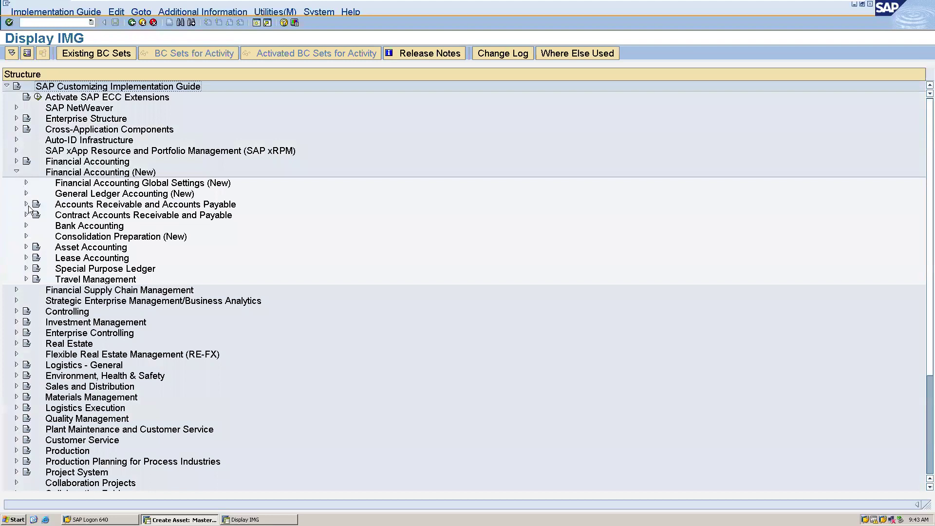
left_click(26, 247)
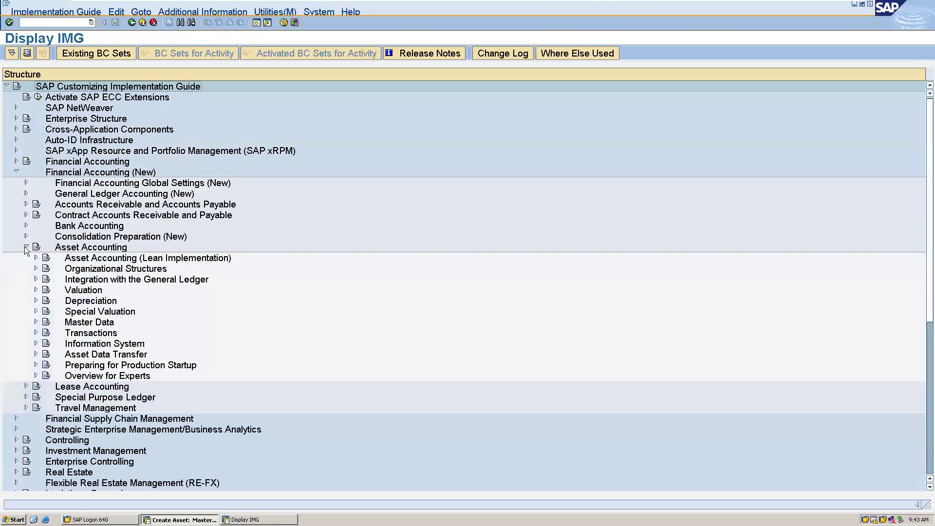
left_click(36, 323)
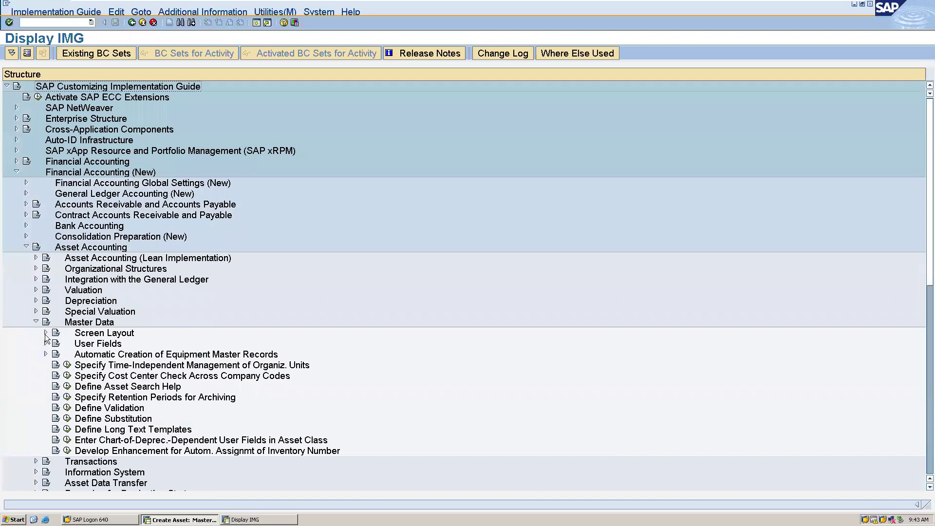
left_click(46, 334)
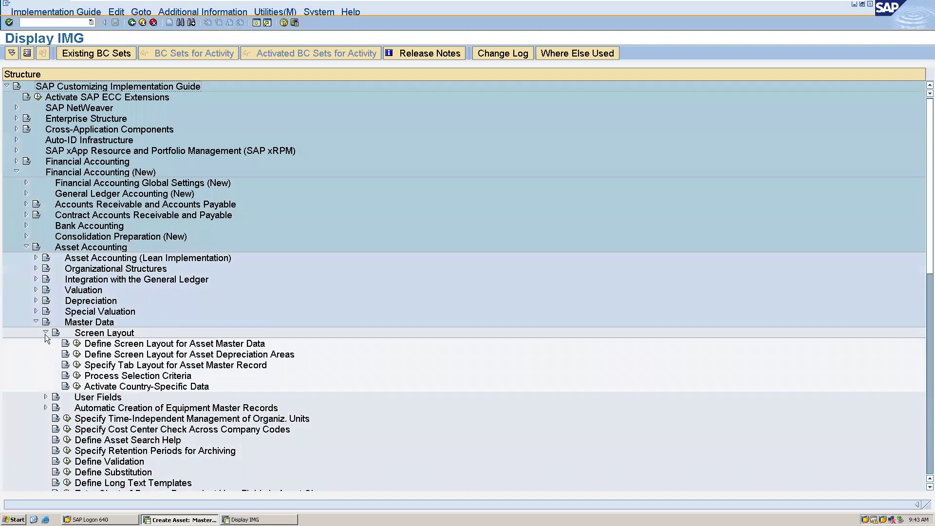
left_click(77, 344)
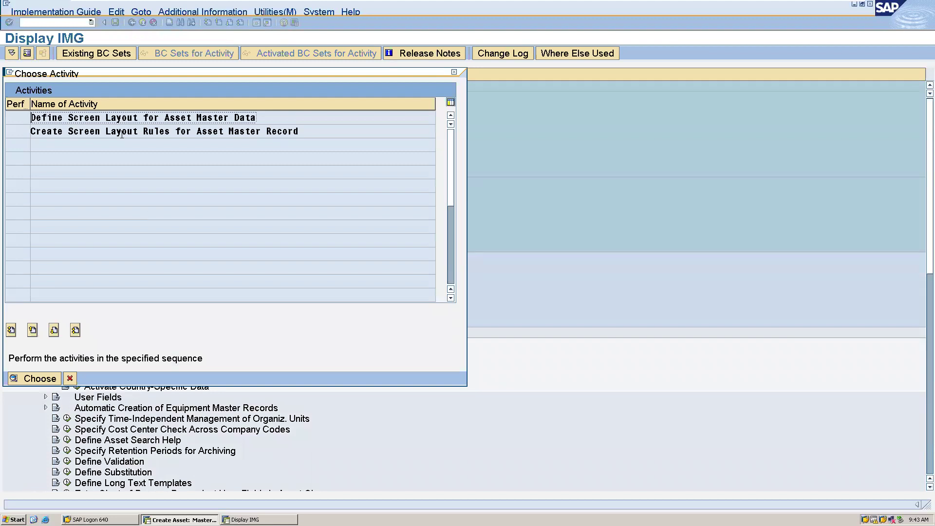
double_click(120, 118)
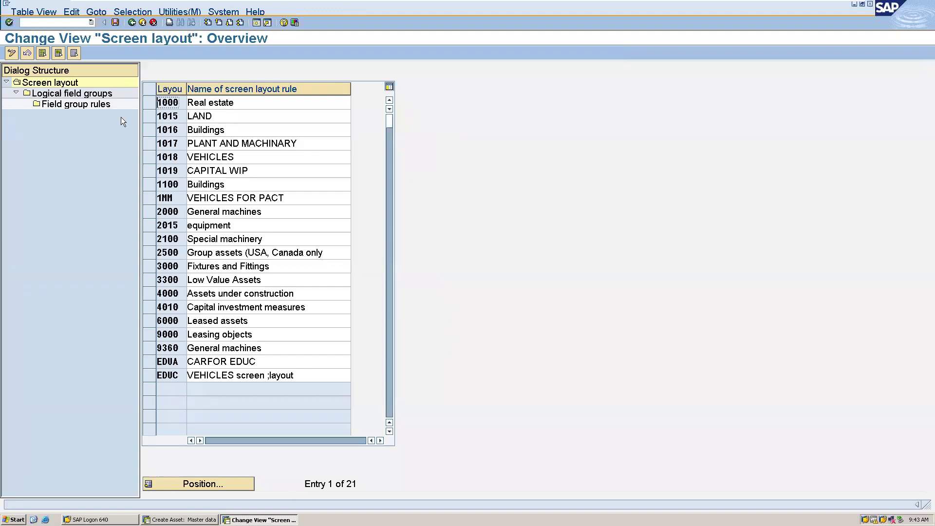
Open the field group rules of logical field group 3, Time-dependent data, for screen layout 2015 equipment
left_click(148, 225)
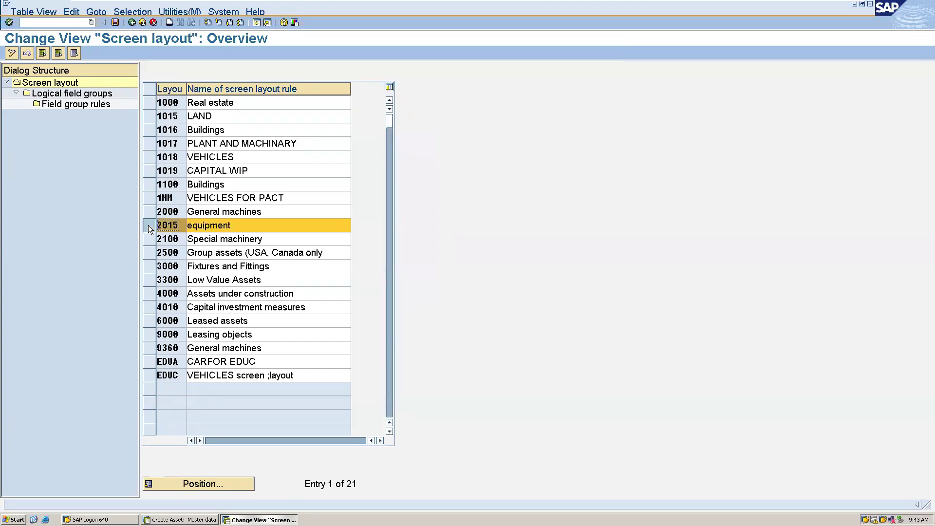
double_click(87, 95)
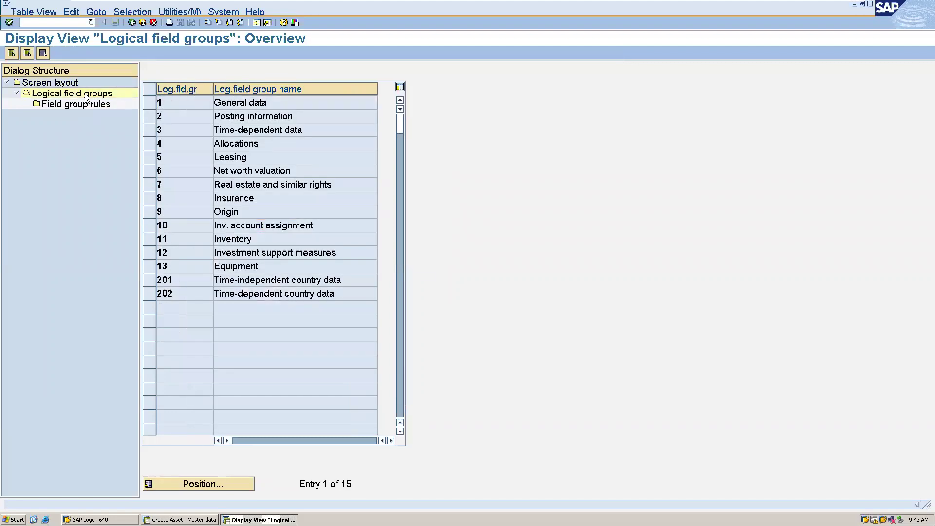
left_click(145, 130)
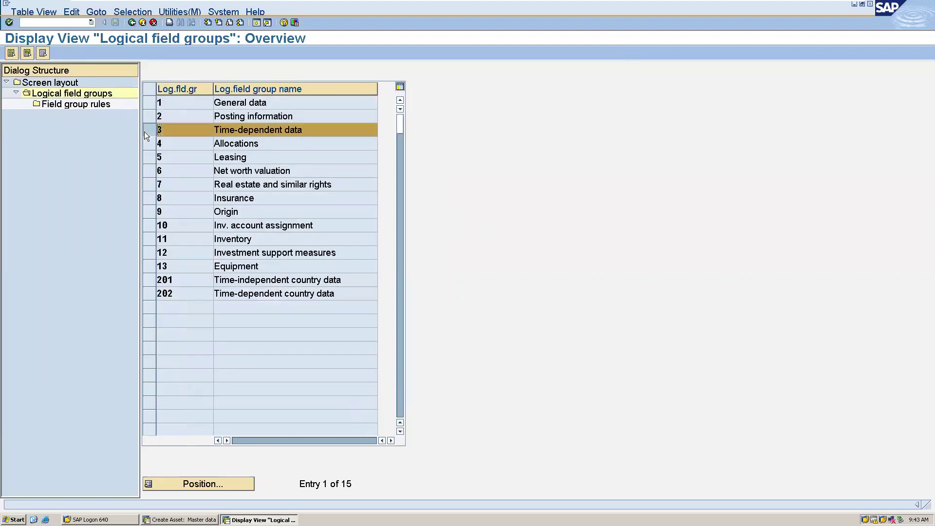
double_click(101, 108)
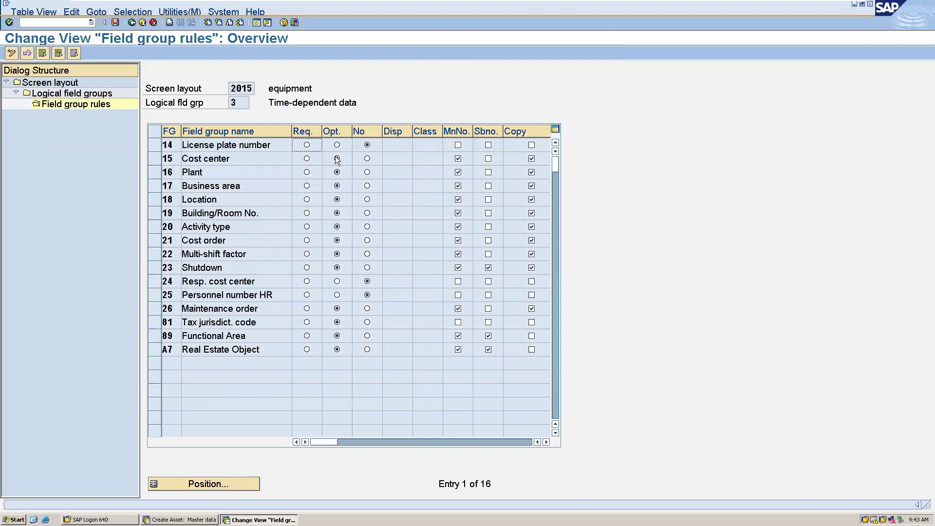
Make the cost center a required entry and save the rule to the proposed customizing request
left_click(307, 159)
left_click(116, 23)
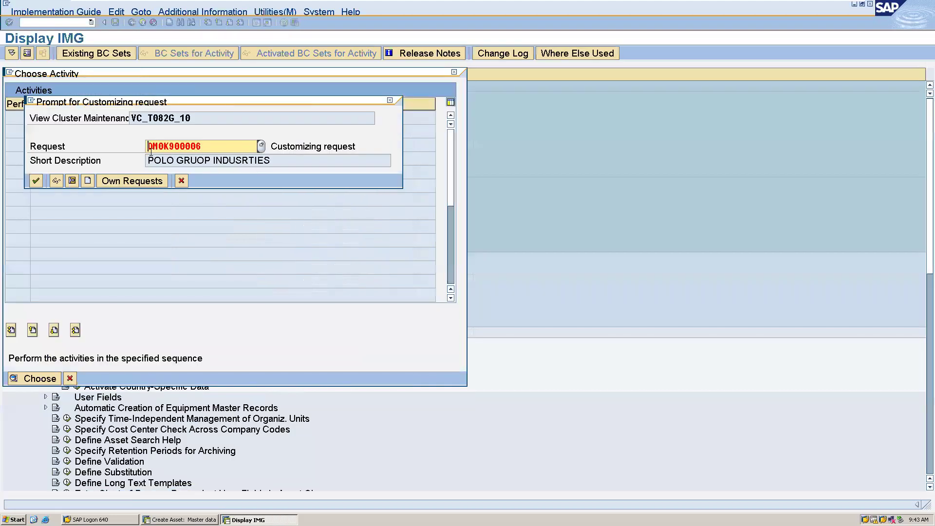
left_click(37, 186)
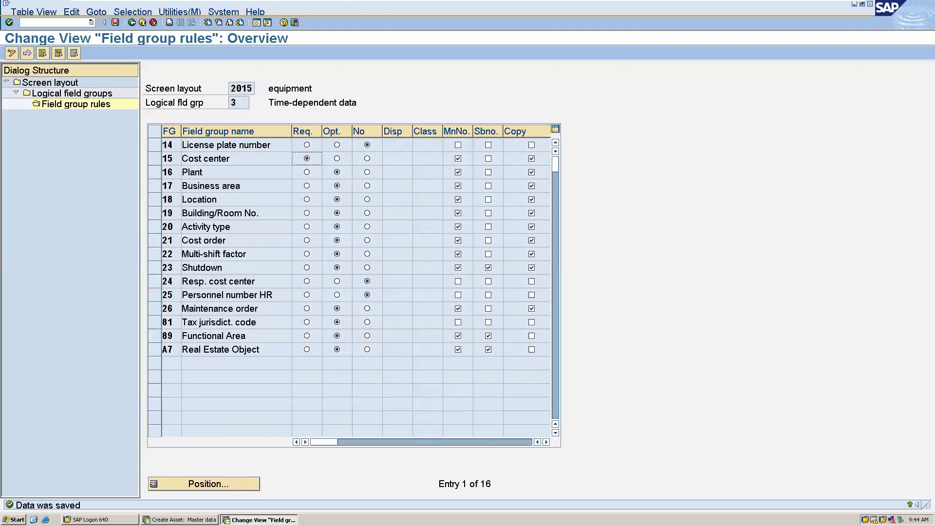
Return to the asset being created and assign cost center CL01 from the value search to its time-dependent data
left_click(180, 519)
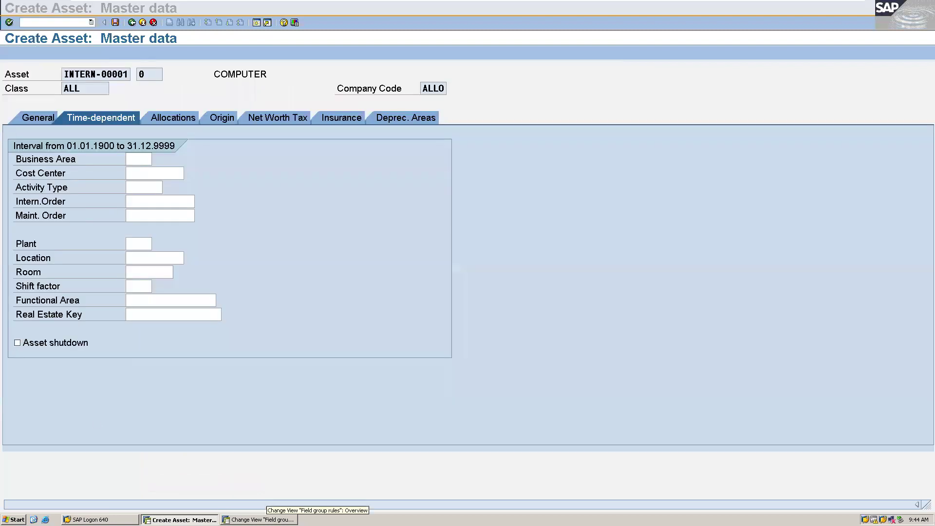
left_click(258, 520)
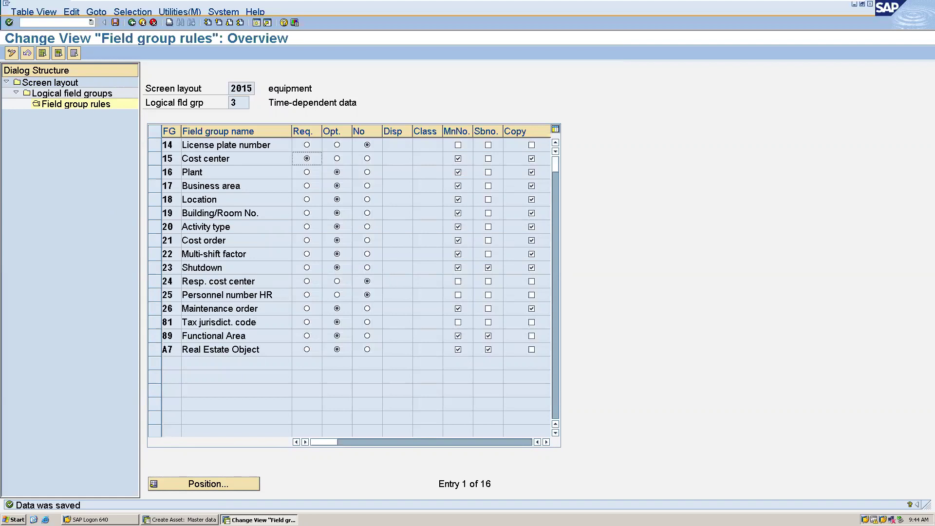
left_click(180, 520)
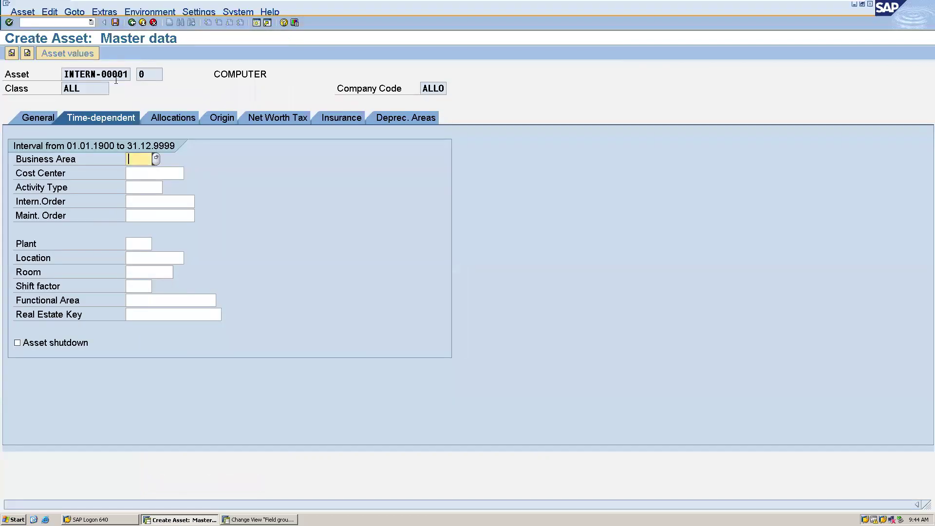
left_click(144, 172)
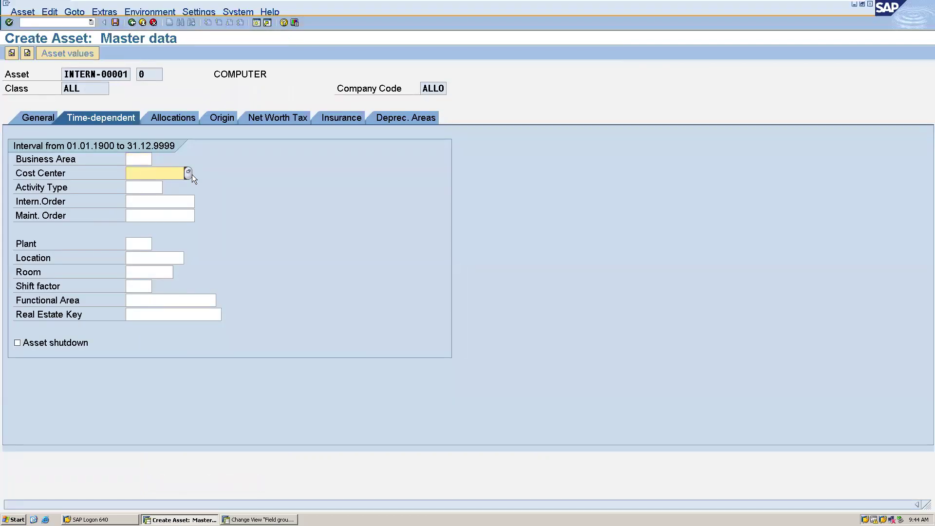
key("Return")
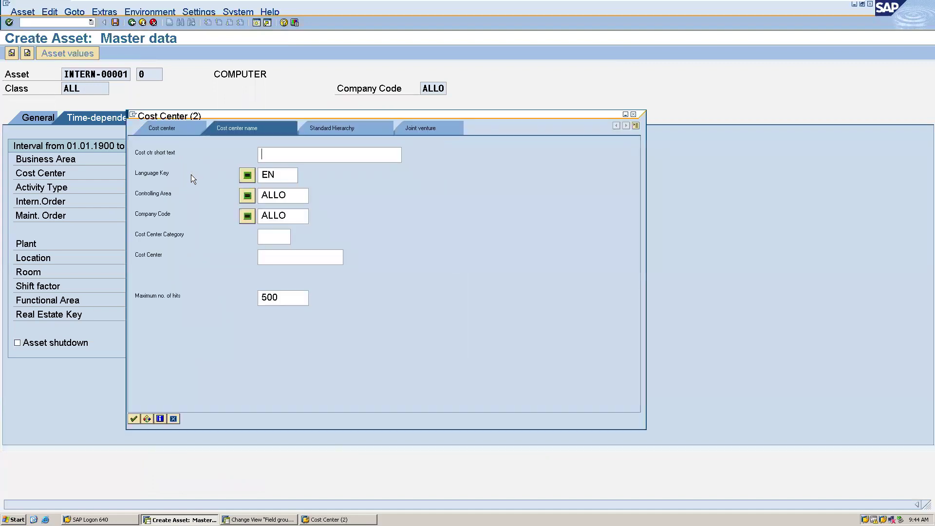
key("Return")
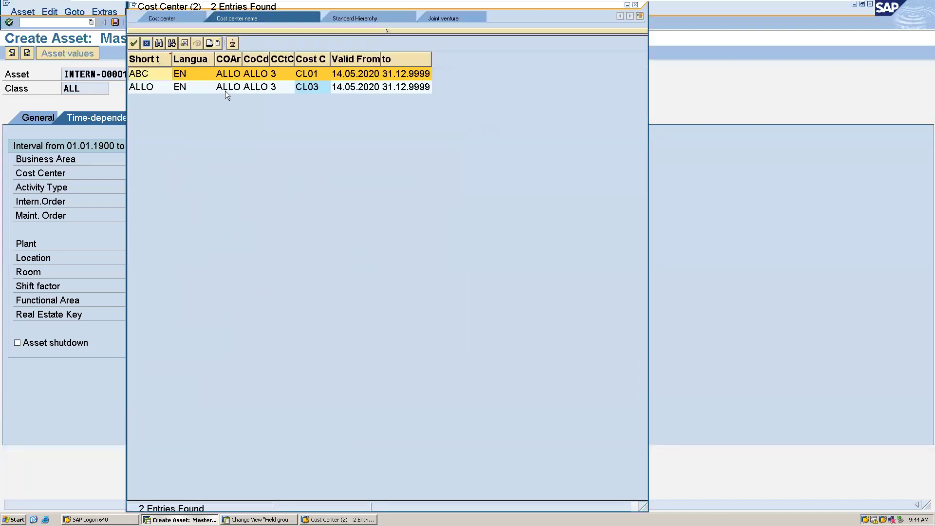
double_click(229, 78)
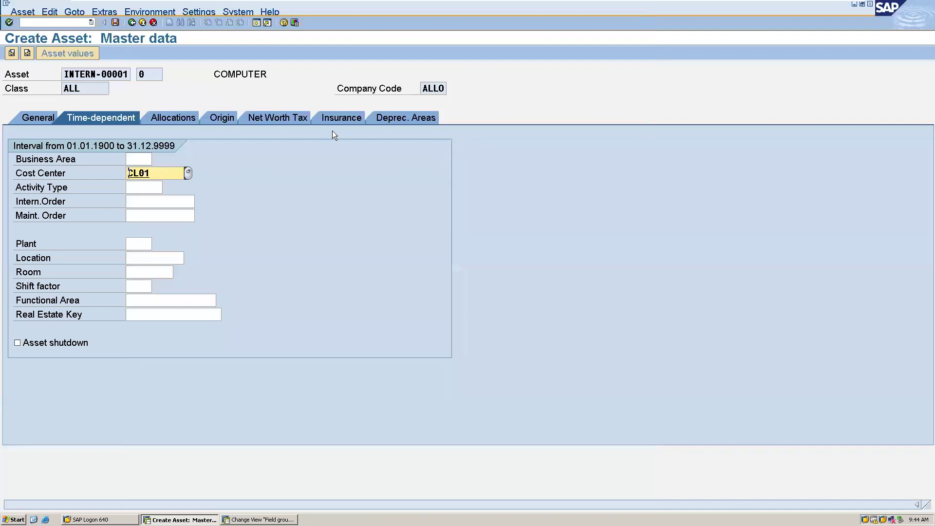
Set the useful life of the Book deprec. area to 10 years and 1 period in the asset's depreciation areas
left_click(387, 117)
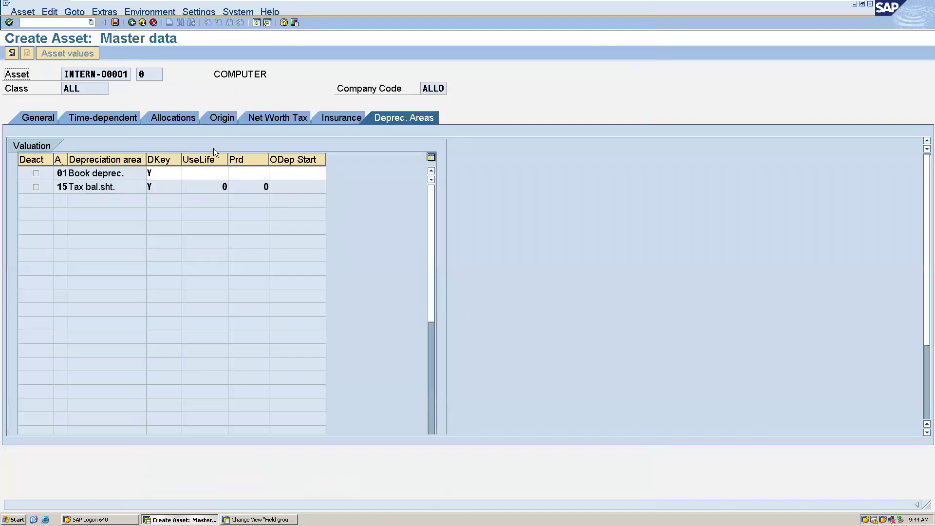
left_click(206, 172)
type("10")
left_click(263, 173)
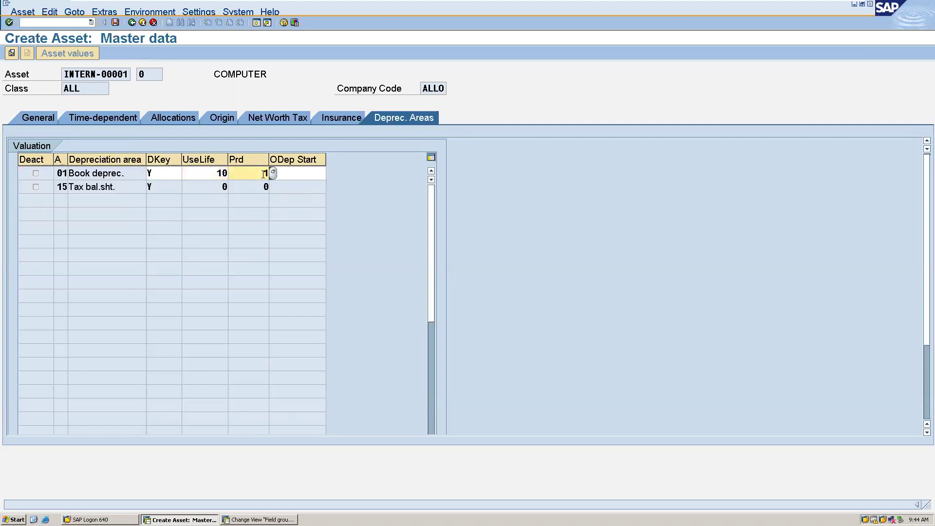
key("Return")
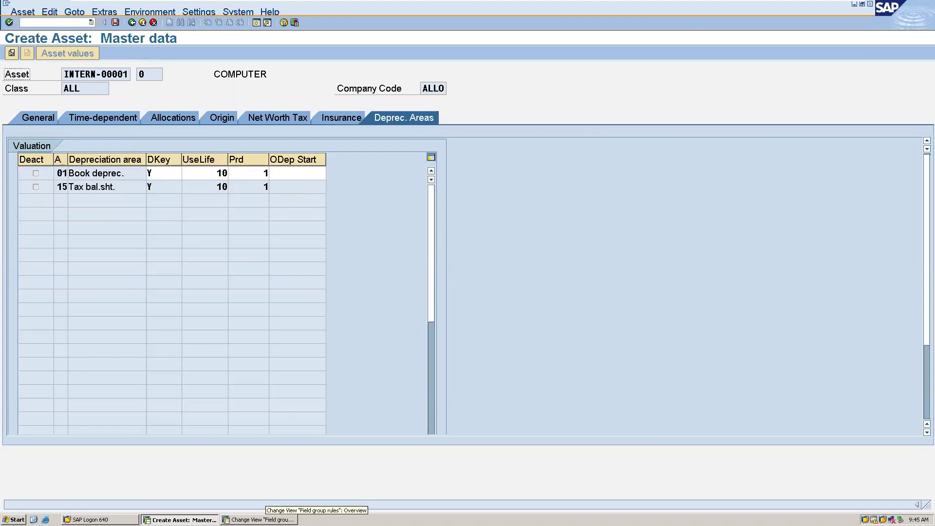
Open transaction OABD in a new session to maintain the takeover rules for depreciation terms in chart of depreciation ALLO
left_click(261, 519)
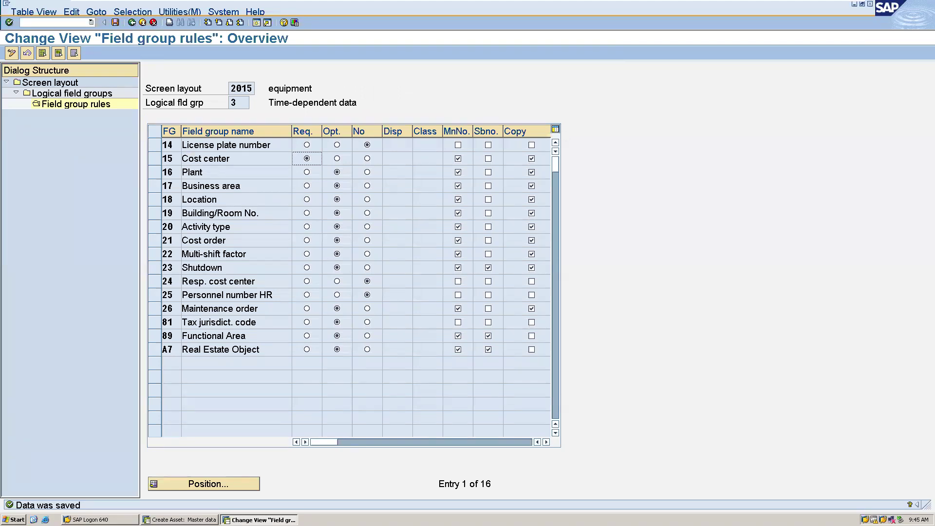
left_click(41, 23)
type("/oabd")
type("/oabd")
key("Return")
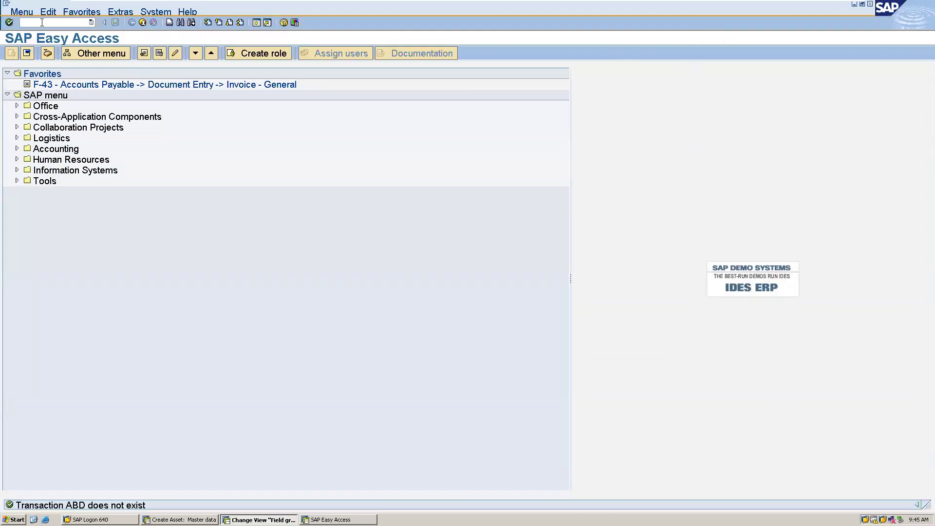
type("/noabd")
key("Return")
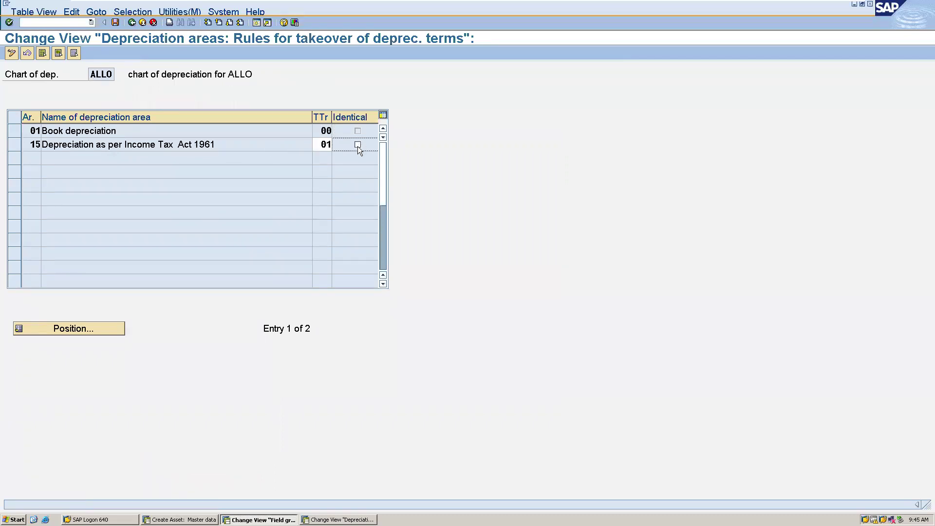
Save the takeover rules with the Identical option cleared for depreciation area 15 to the proposed customizing request
left_click(116, 22)
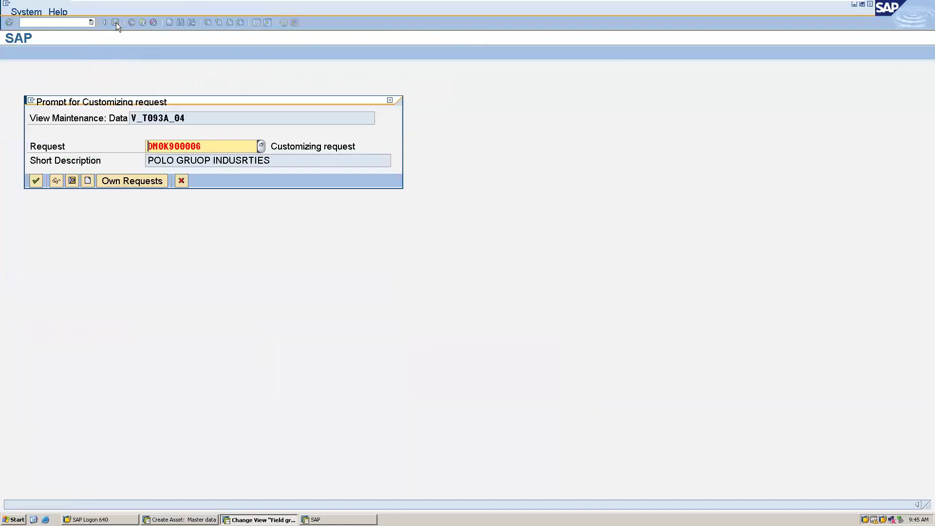
left_click(37, 180)
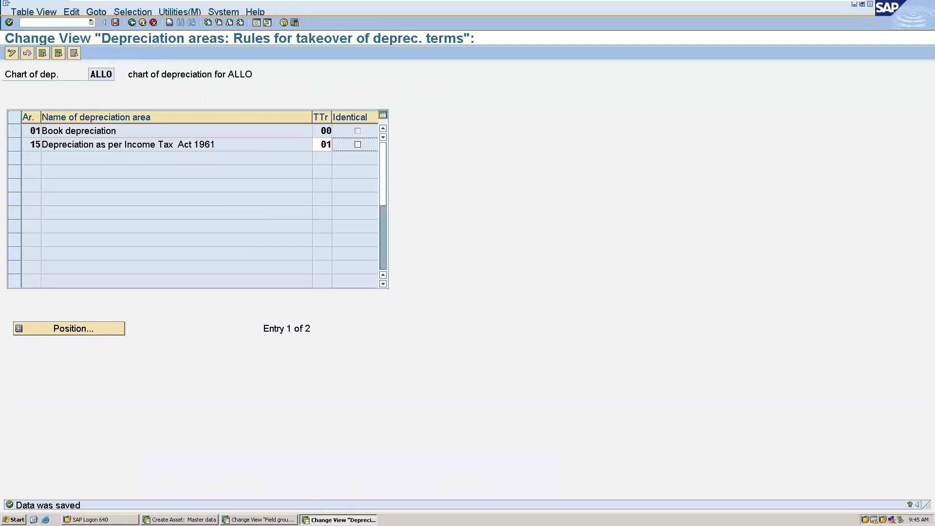
Return to the asset creation session, restart transaction AS01 and open the master data for class ALL in company code ALLO
key("alt+Tab")
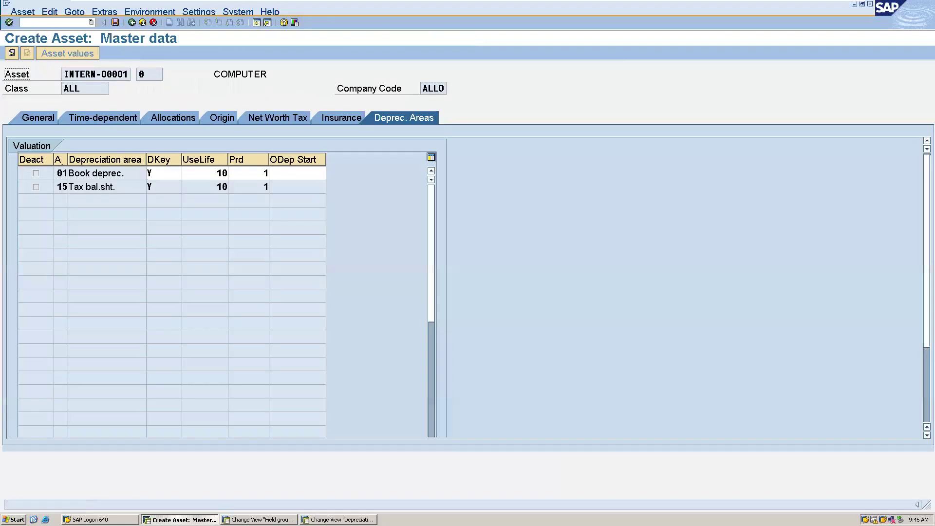
left_click(41, 24)
type("/nas01")
key("Return")
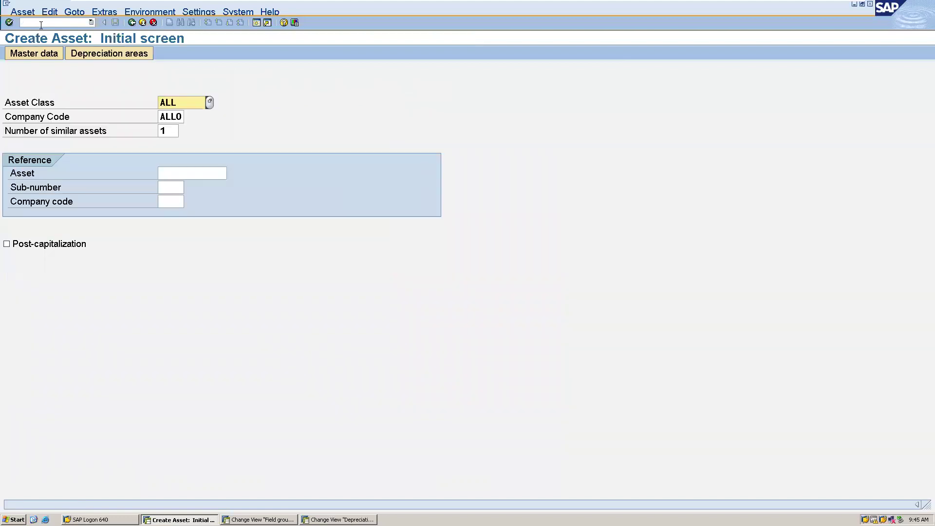
left_click(42, 52)
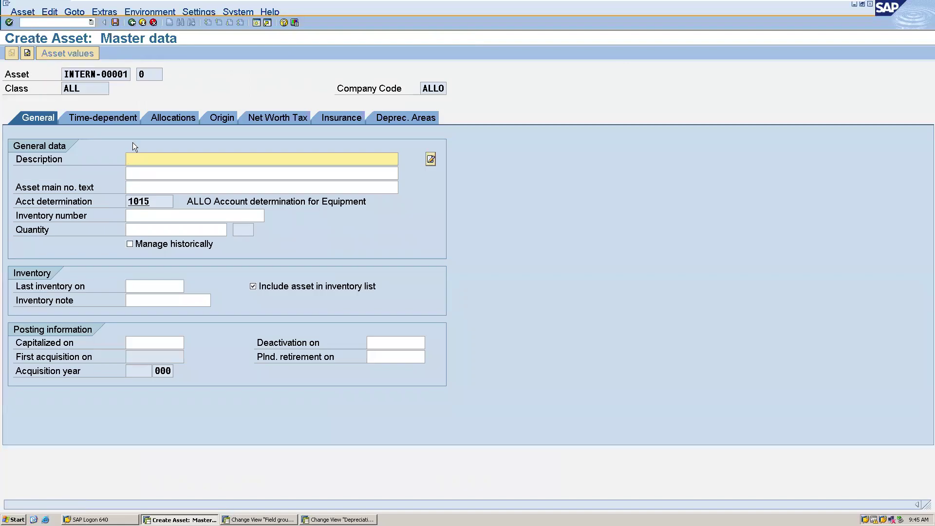
Enter Computer as the asset's description and computer as its second description line
type("Comp")
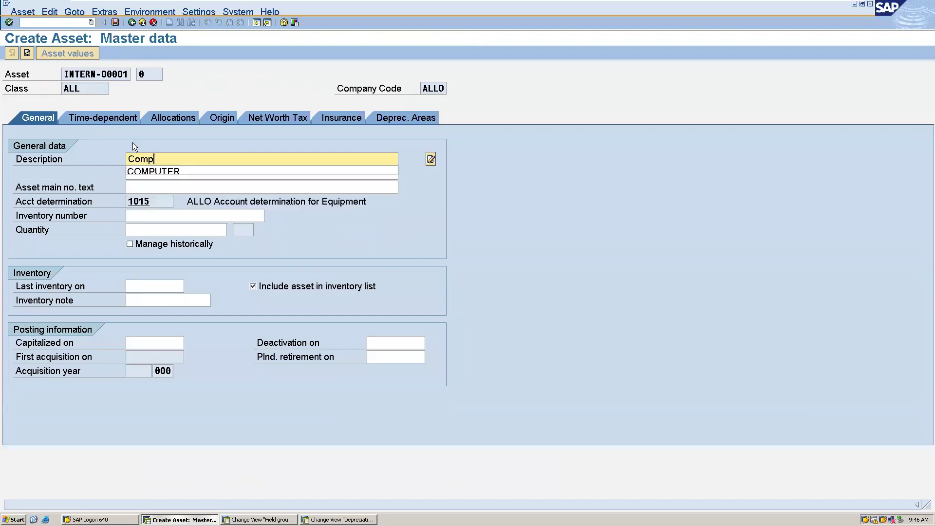
type("uter")
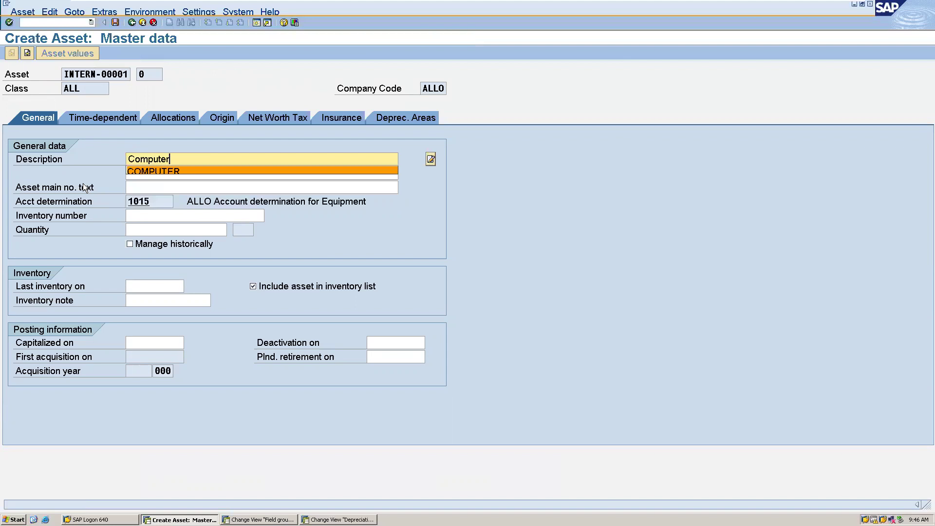
left_click(140, 184)
left_click(147, 173)
type("omp")
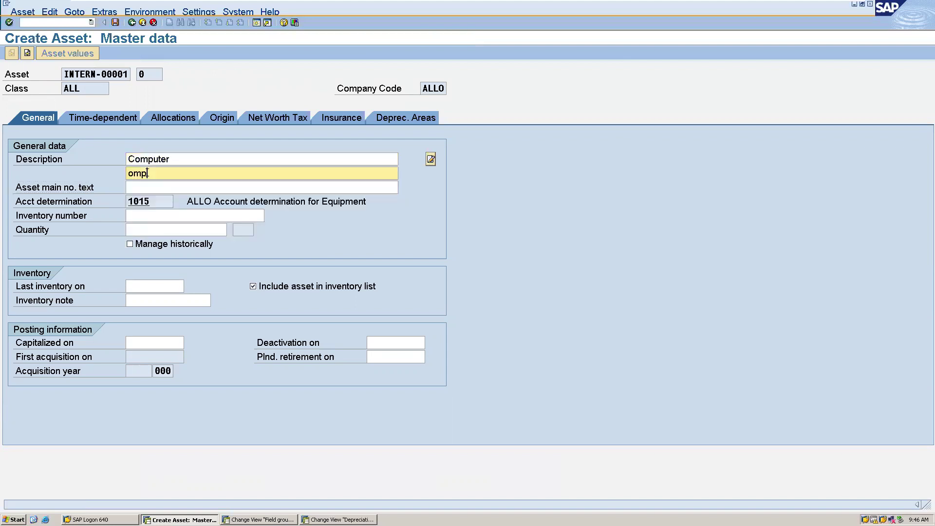
type("uter")
key("Home")
type("c")
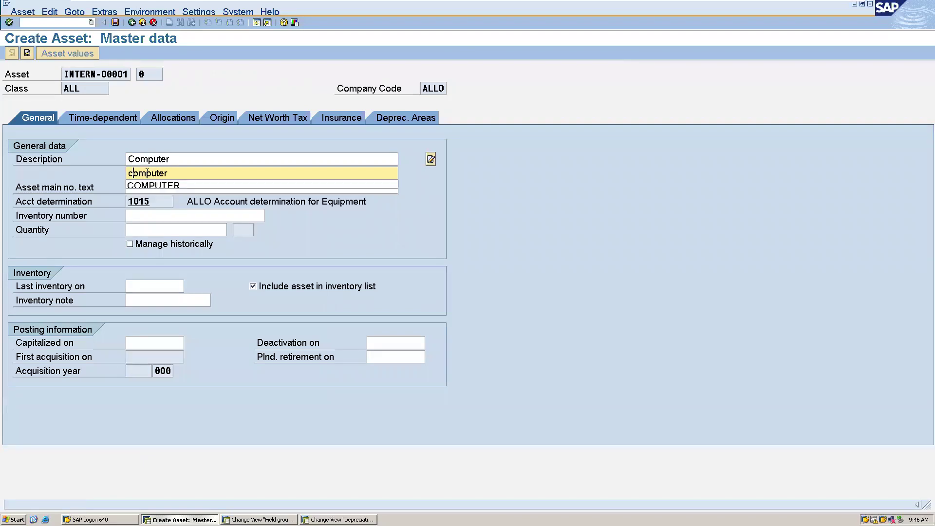
left_click(674, 178)
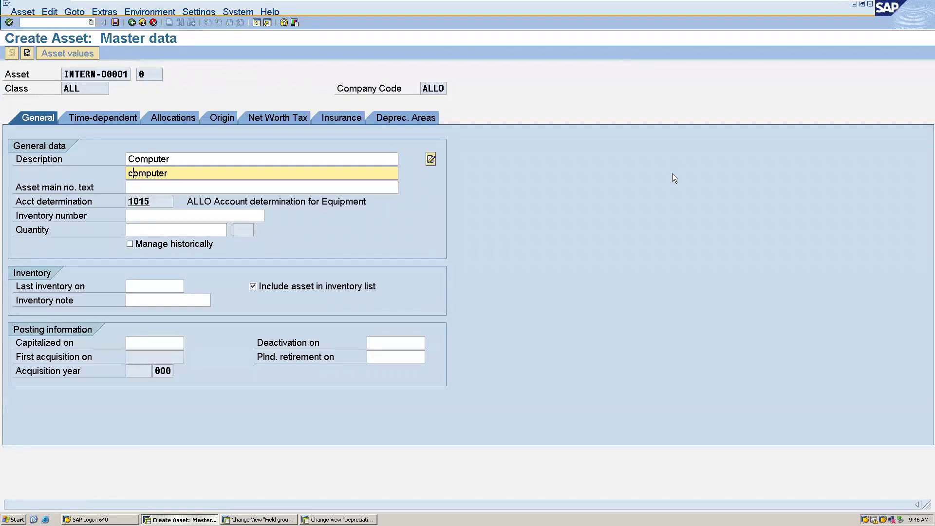
Assign cost center CL01 from the value search to the new asset's time-dependent data
left_click(132, 117)
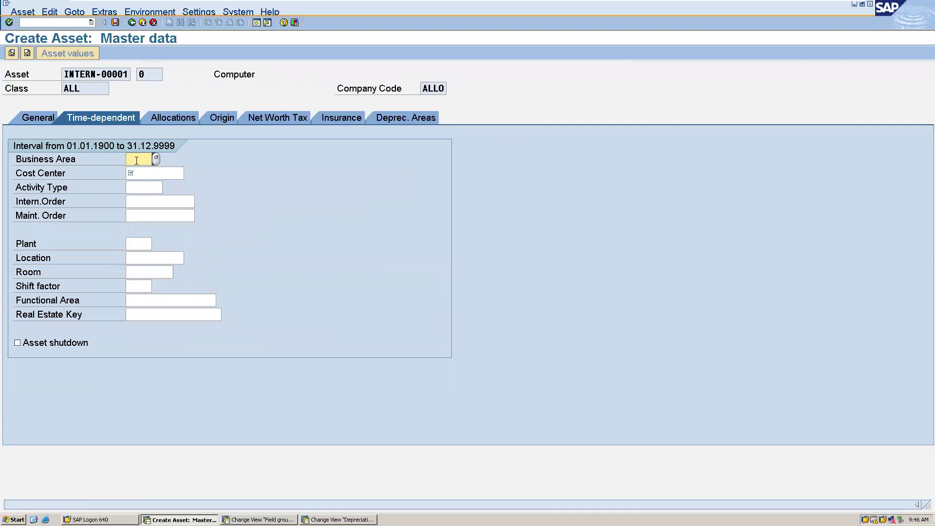
left_click(139, 173)
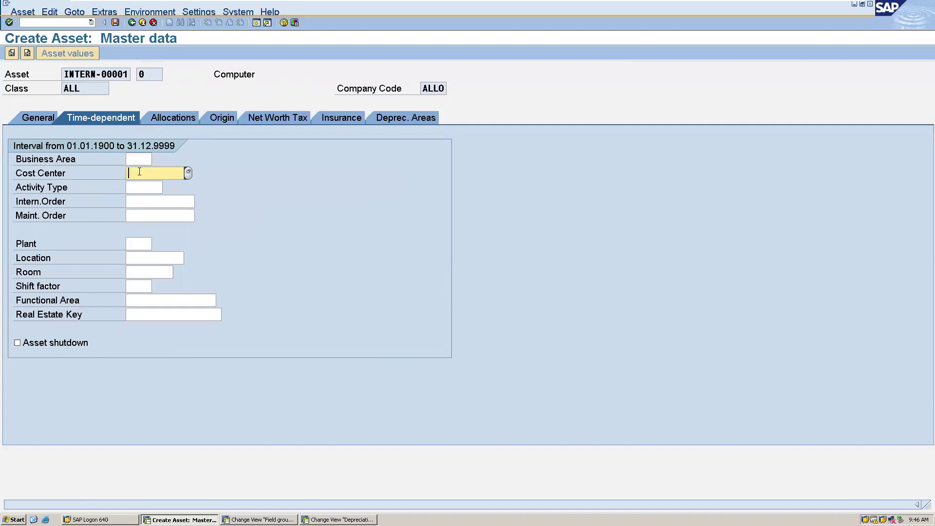
left_click(185, 174)
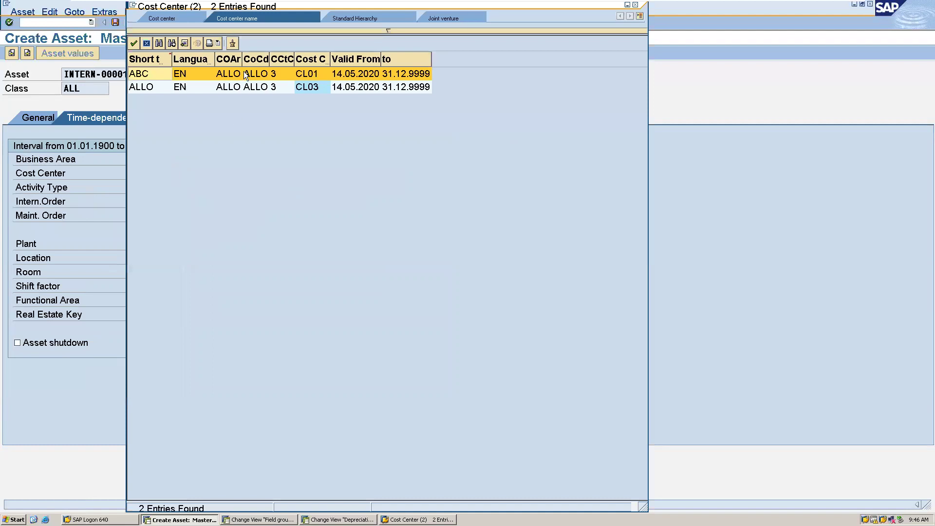
double_click(245, 74)
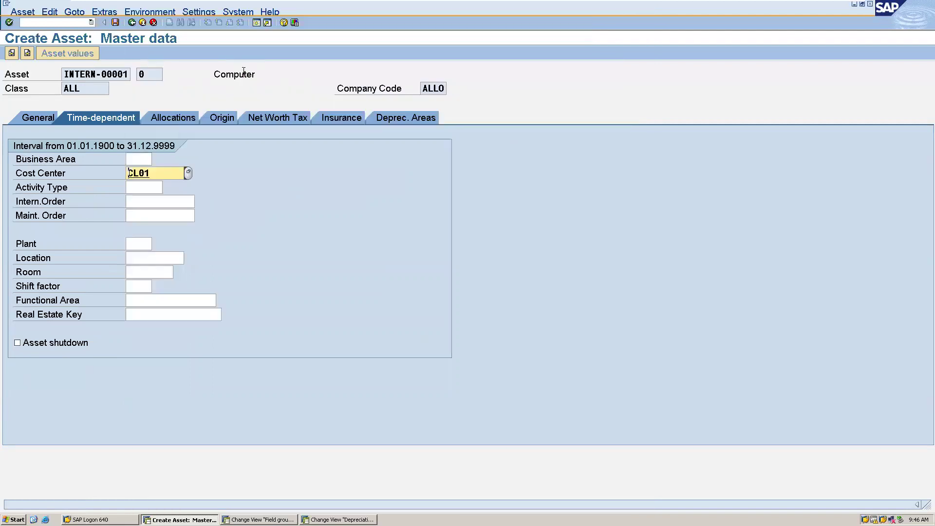
Set the Book deprec. area to a useful life of 10 years and 1 period, with depreciation starting 01.04.2020
left_click(409, 117)
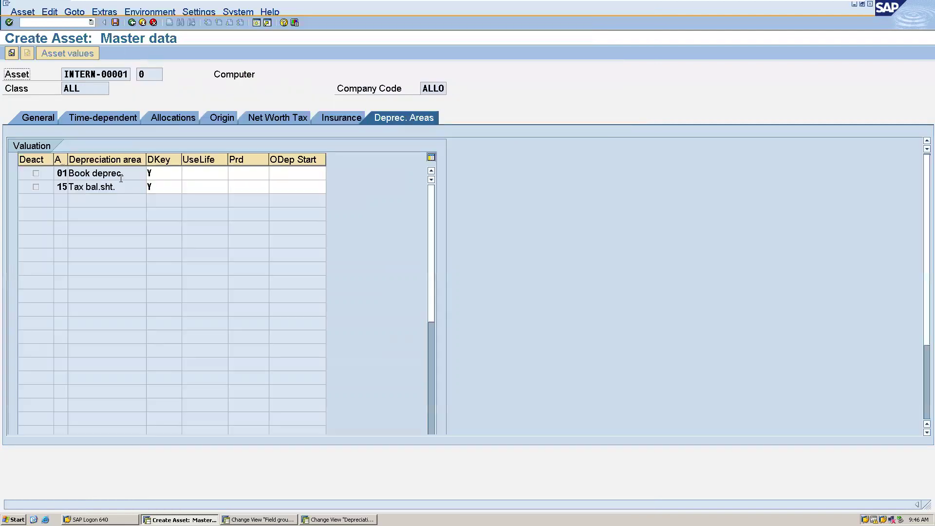
left_click(200, 173)
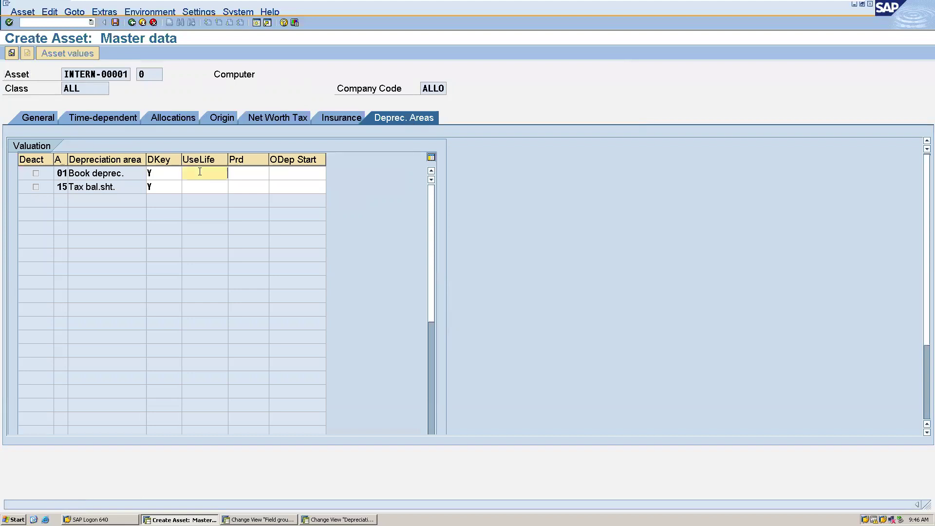
type("10")
left_click(260, 175)
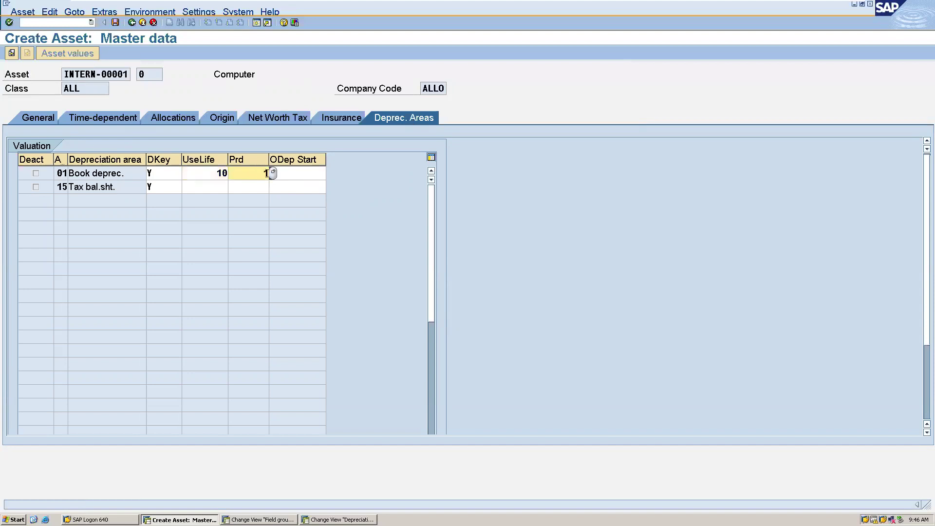
left_click(292, 172)
left_click(331, 173)
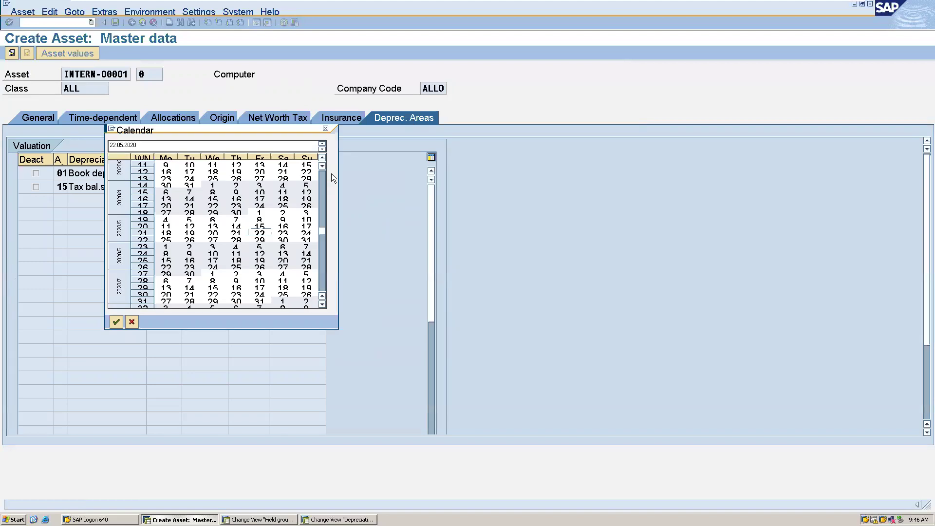
double_click(212, 187)
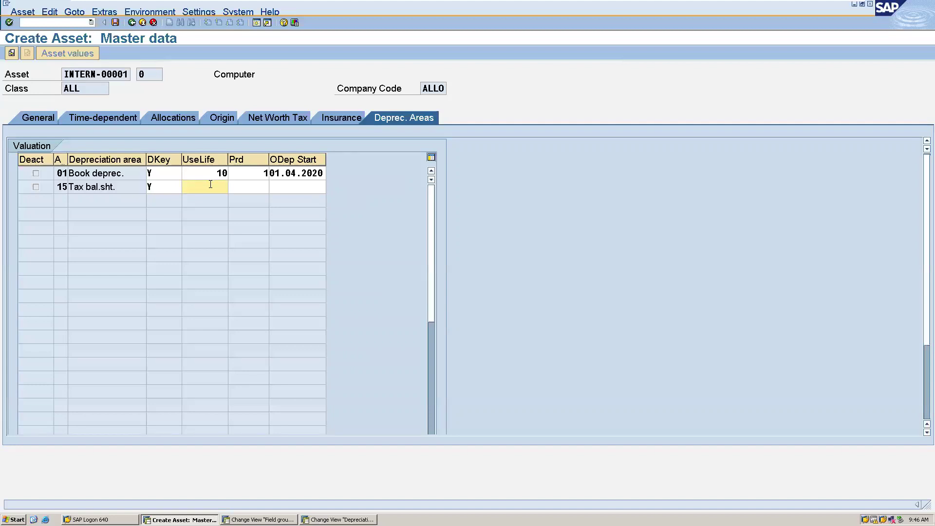
Set the Tax bal.sht. area to 9 years and 1 period with depreciation starting 25.04.2020, and save the asset
type("9")
left_click(259, 184)
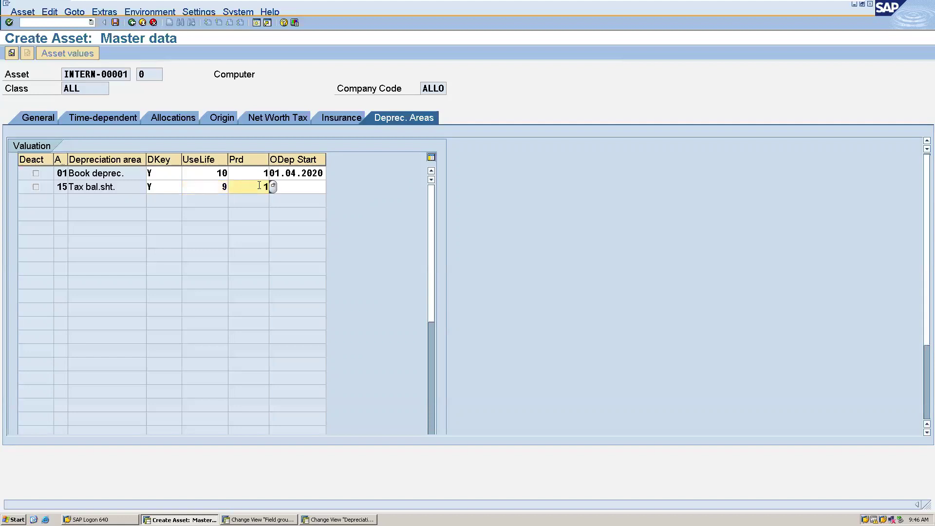
left_click(313, 185)
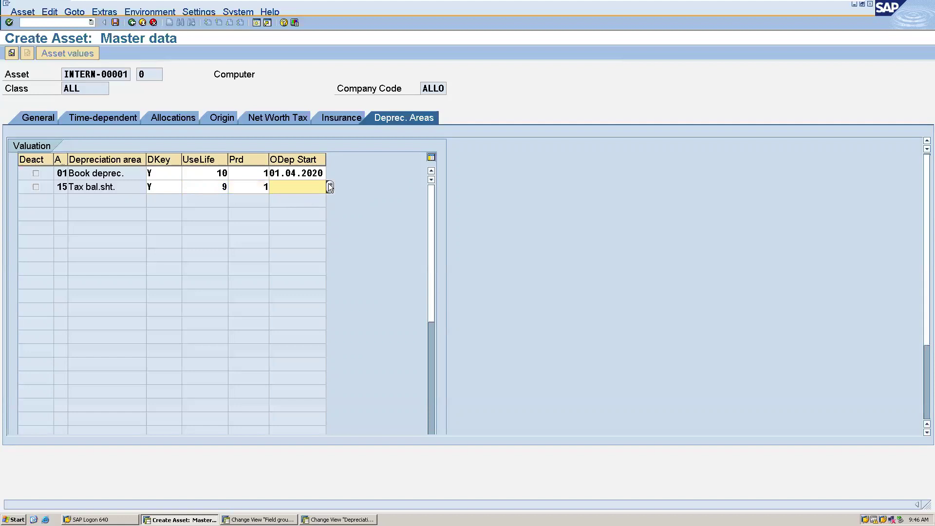
left_click(330, 187)
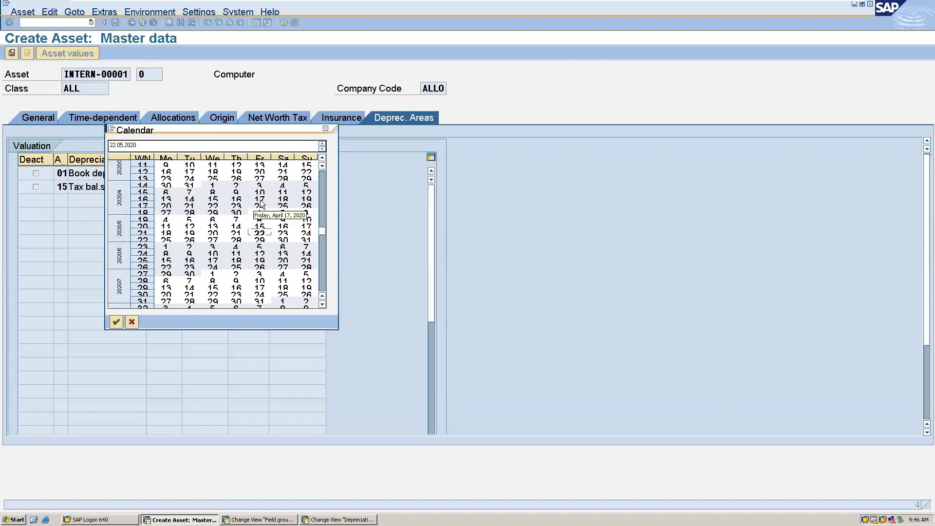
double_click(281, 207)
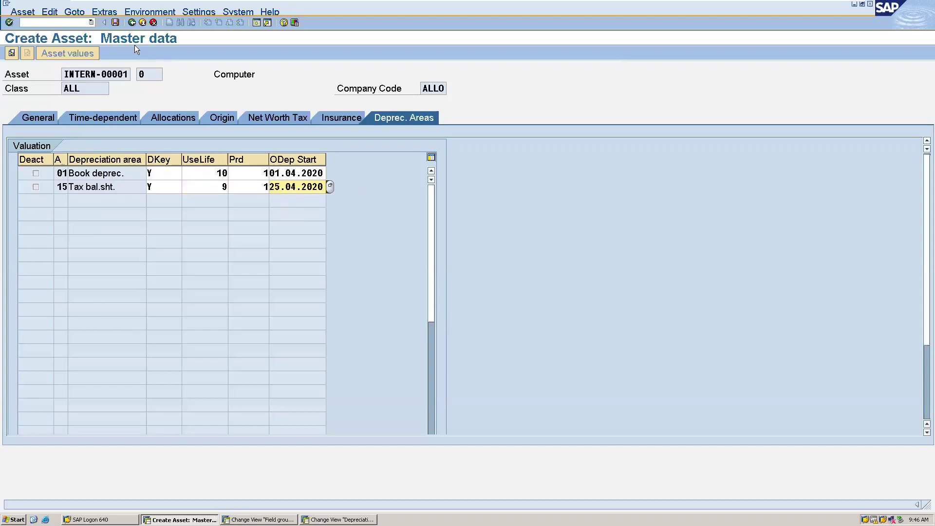
left_click(116, 23)
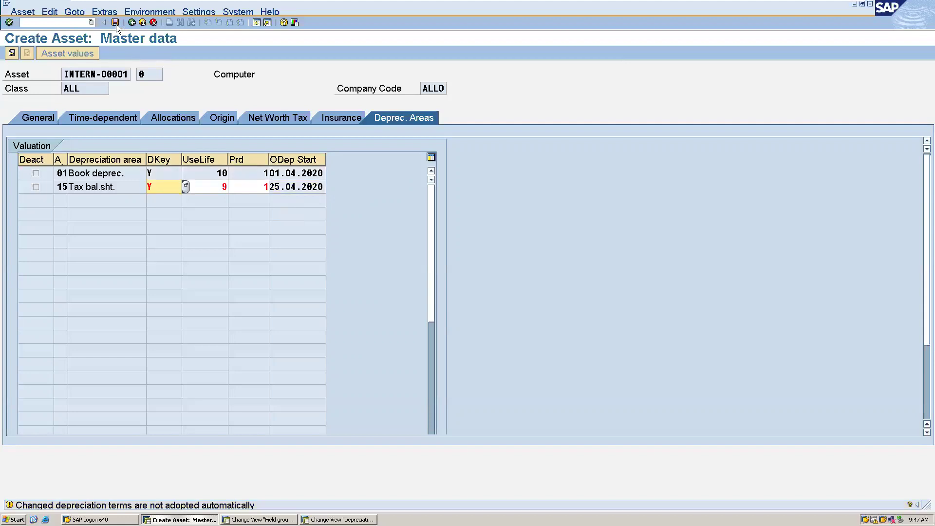
left_click(116, 23)
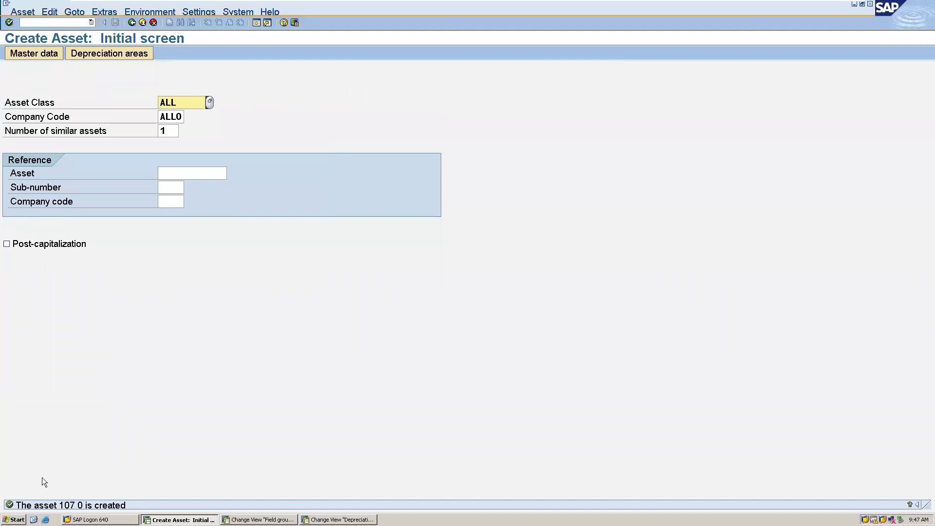
Start transaction AS11 and open the master data for a new subnumber of asset 107 in company code ALLO
left_click(46, 21)
type("/na")
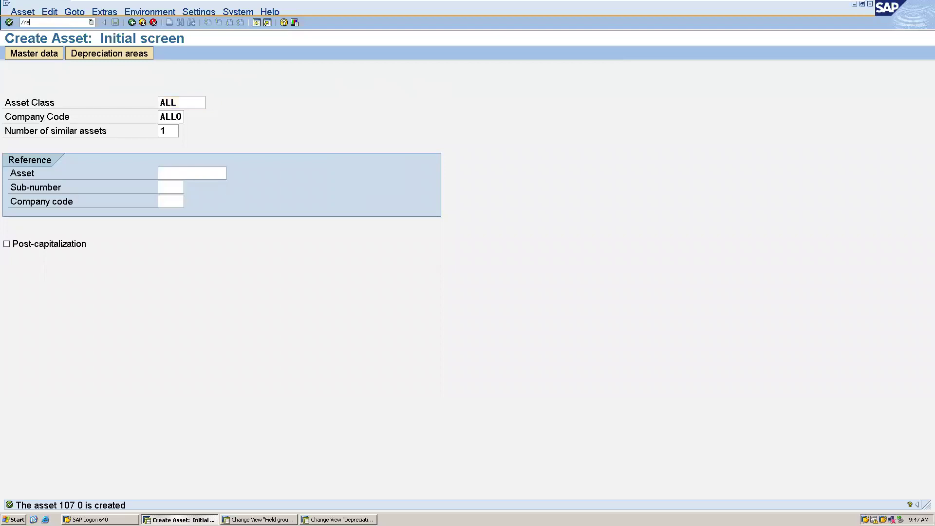
type("s11")
key("Return")
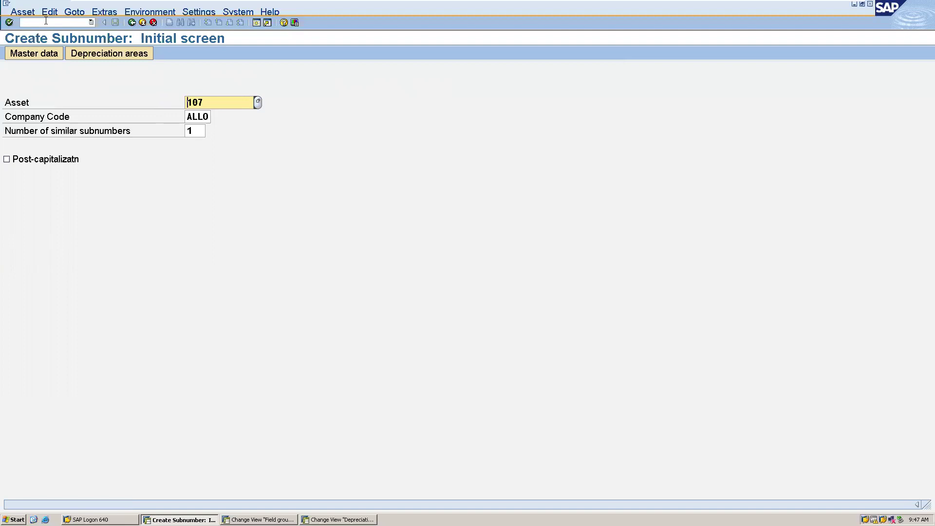
left_click(40, 50)
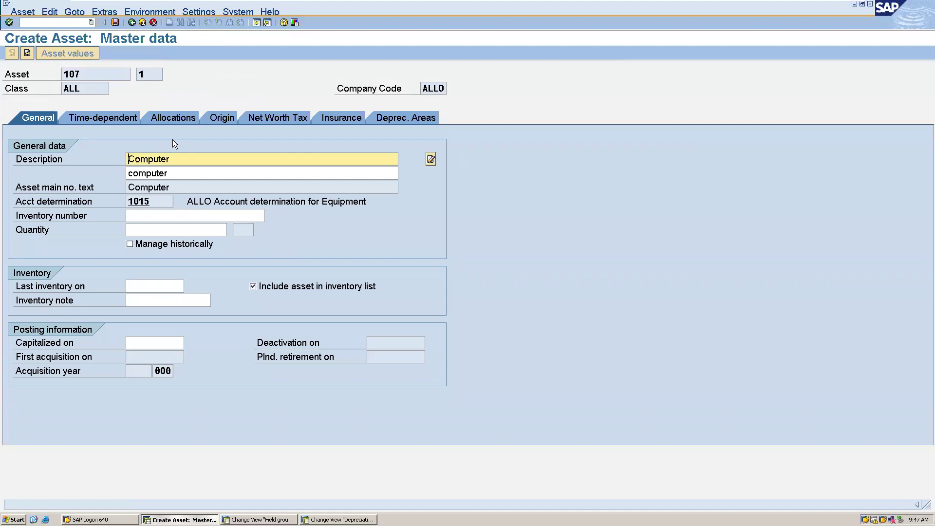
Replace the sub-asset's second description line with Head phone
left_click(175, 173)
key("BackSpace")
key("BackSpace")
key("BackSpace")
key("BackSpace")
key("BackSpace")
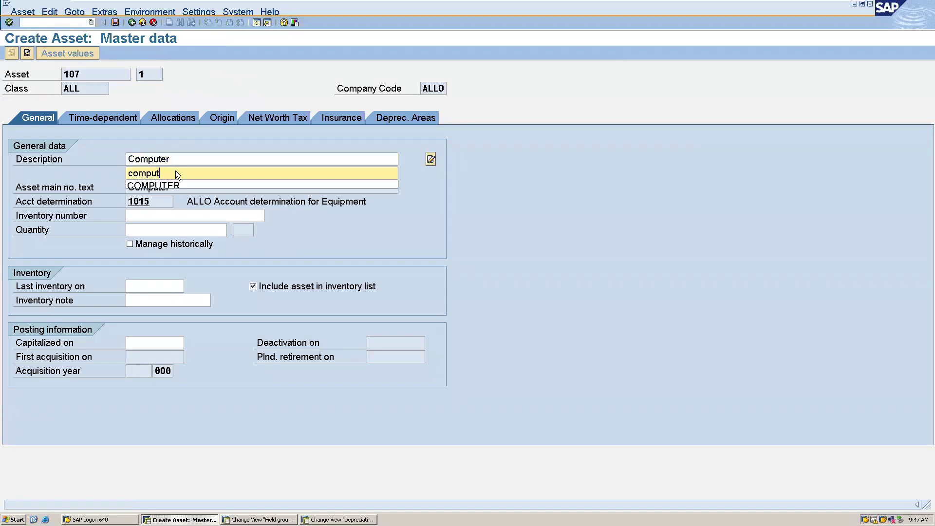
key("BackSpace")
key("BackSpace")
key("BackSpace")
type("Head phone")
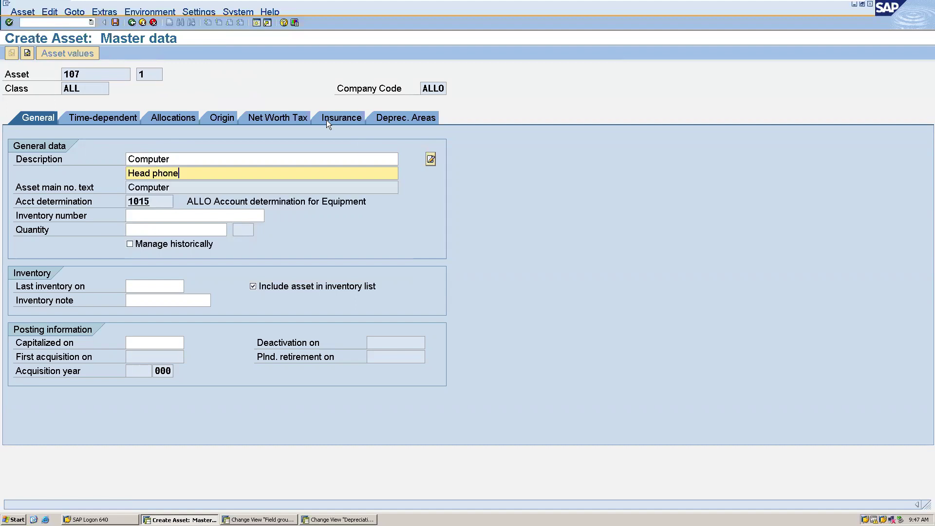
Review the sub-asset's time-dependent data and depreciation areas, and save the sub-asset
left_click(97, 120)
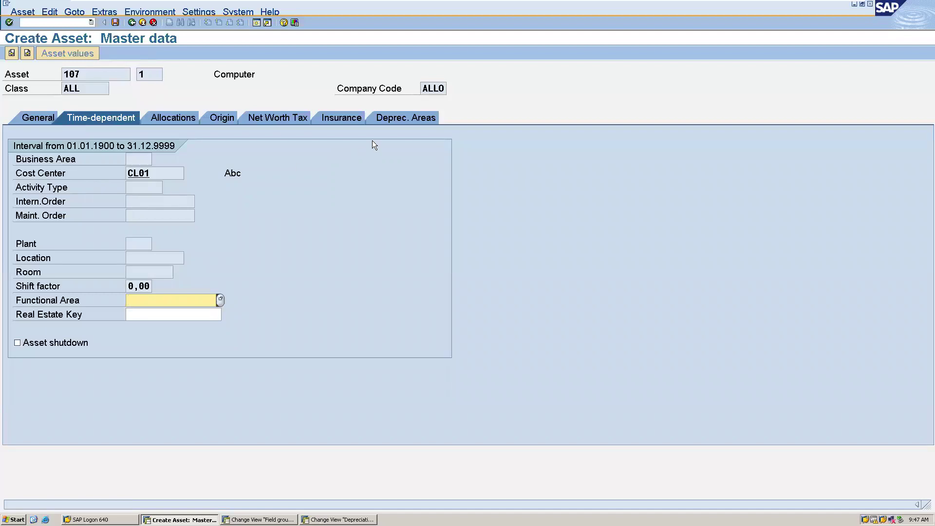
left_click(399, 120)
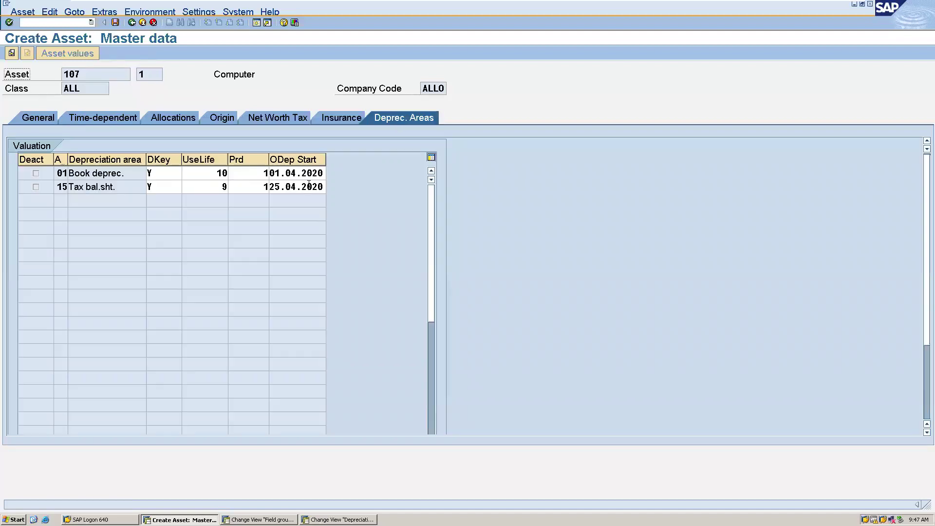
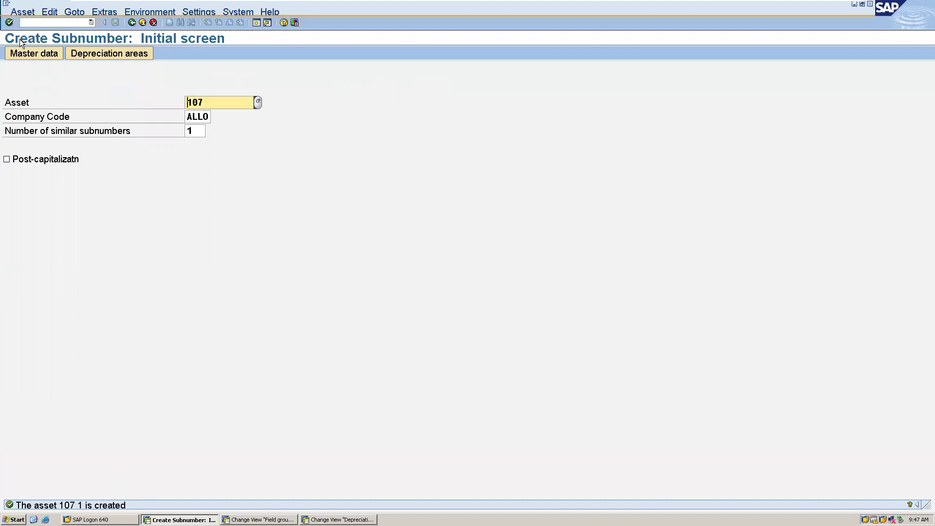
Start transaction F-90 to enter an asset acquisition from purchase with a vendor
left_click(37, 21)
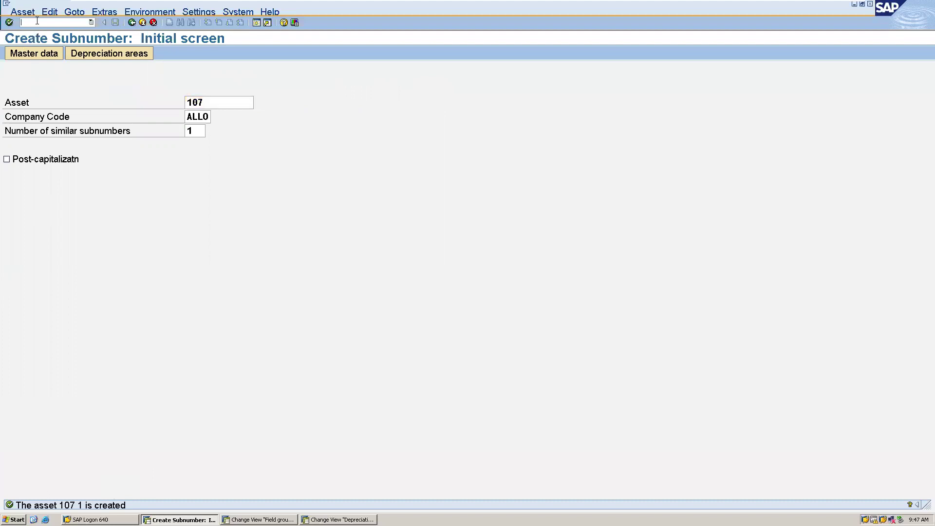
type("/n")
type("fs")
type("90")
key("Return")
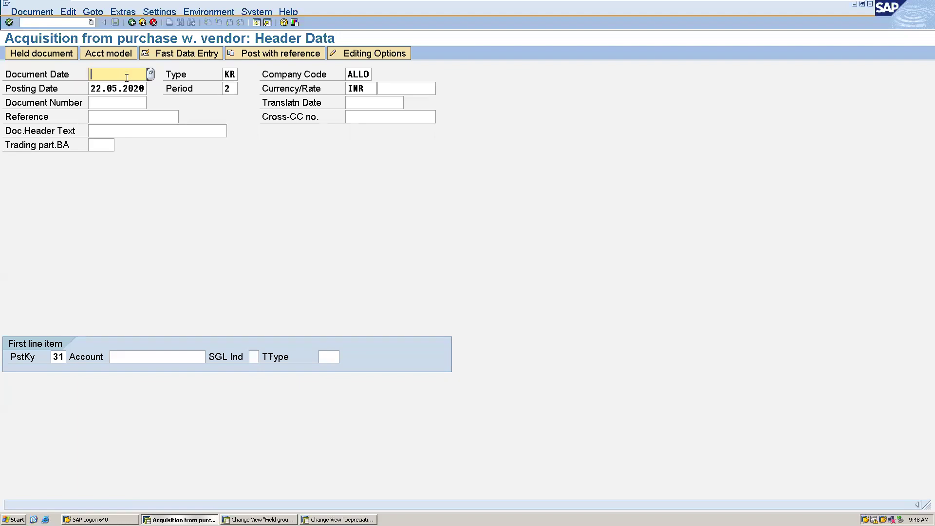
Set the document date to 22.05.2020 and choose vendor ABC as the account of the first line item
left_click(154, 74)
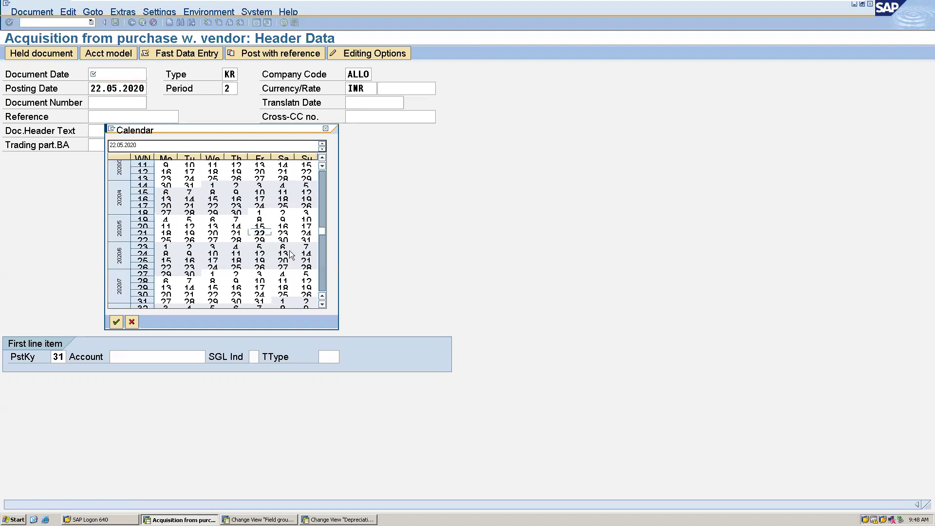
double_click(259, 233)
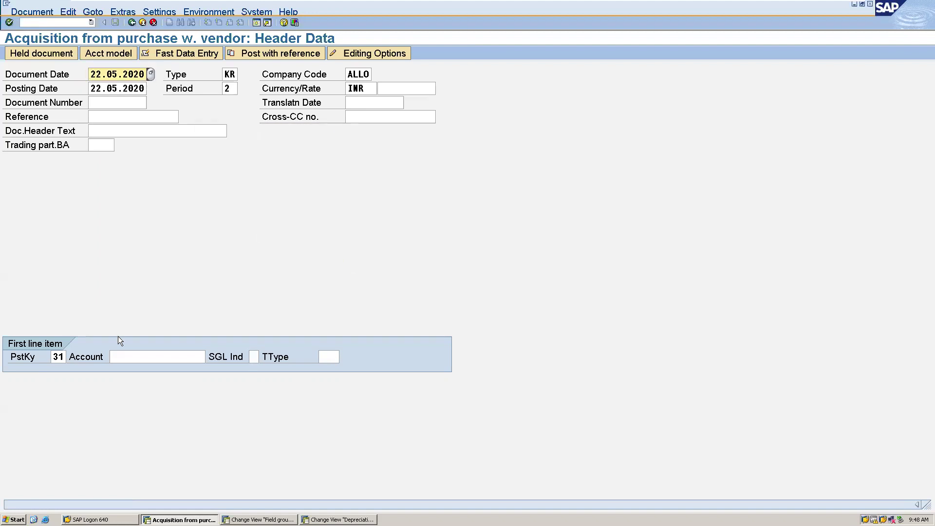
left_click(118, 357)
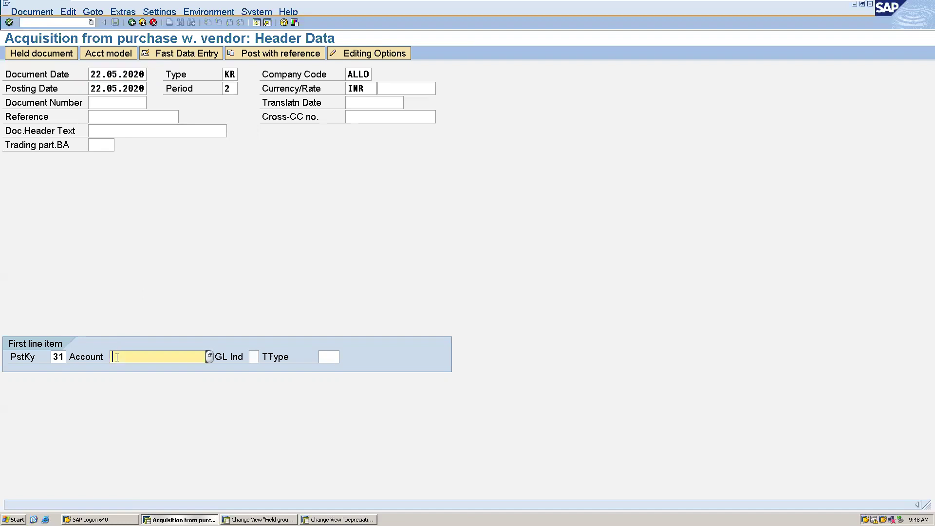
left_click(208, 355)
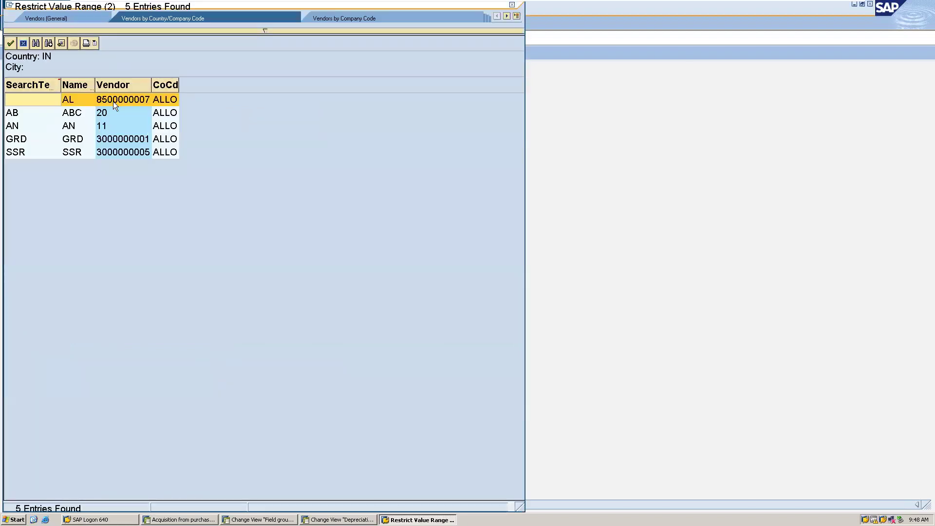
double_click(99, 113)
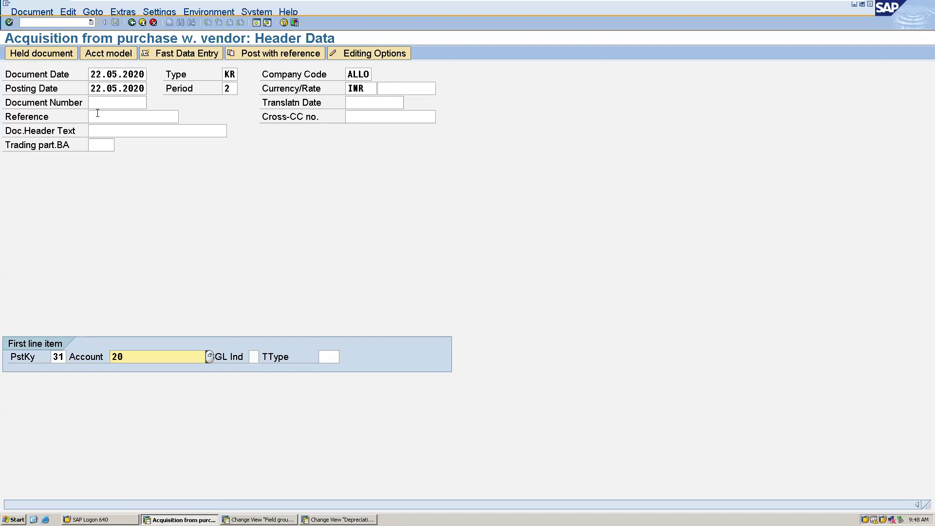
key("Return")
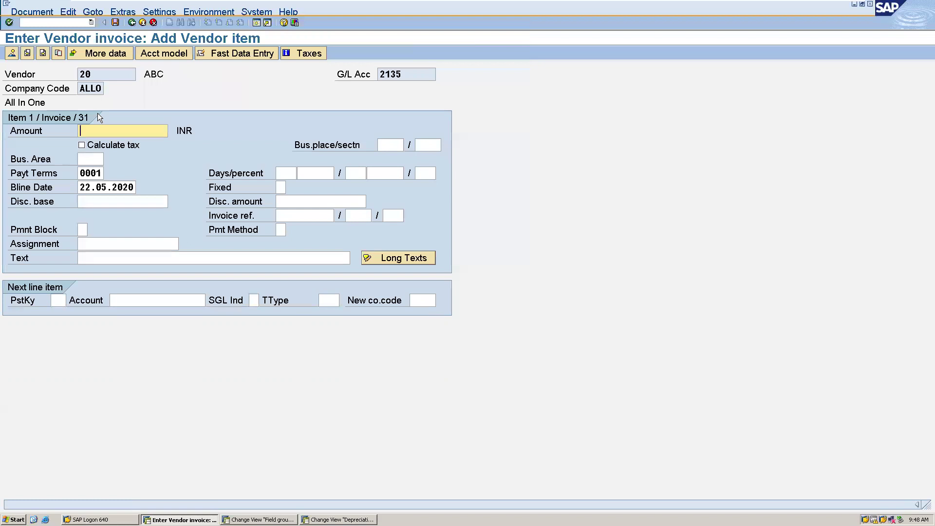
Enter 5000 INR for the vendor item and set the next line to posting key 70 with main asset 107-0
type("5000")
left_click(58, 299)
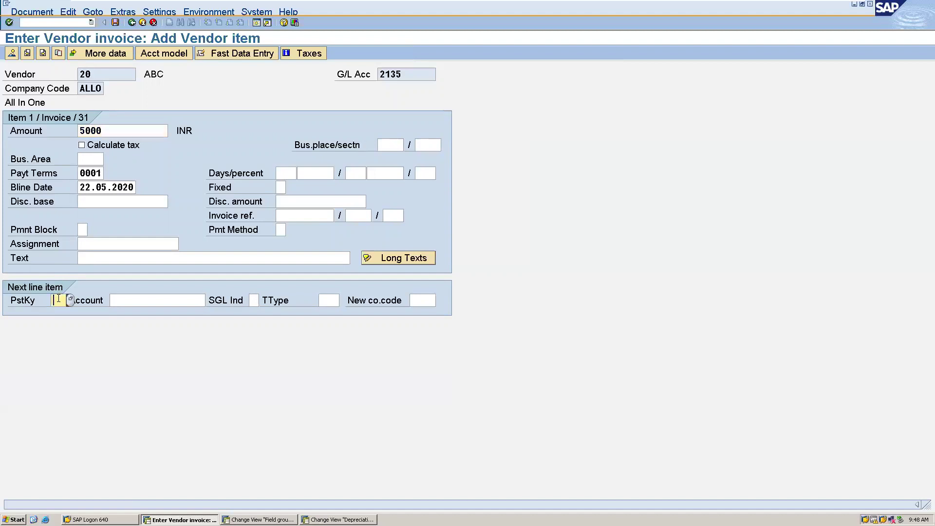
type("70")
left_click(148, 301)
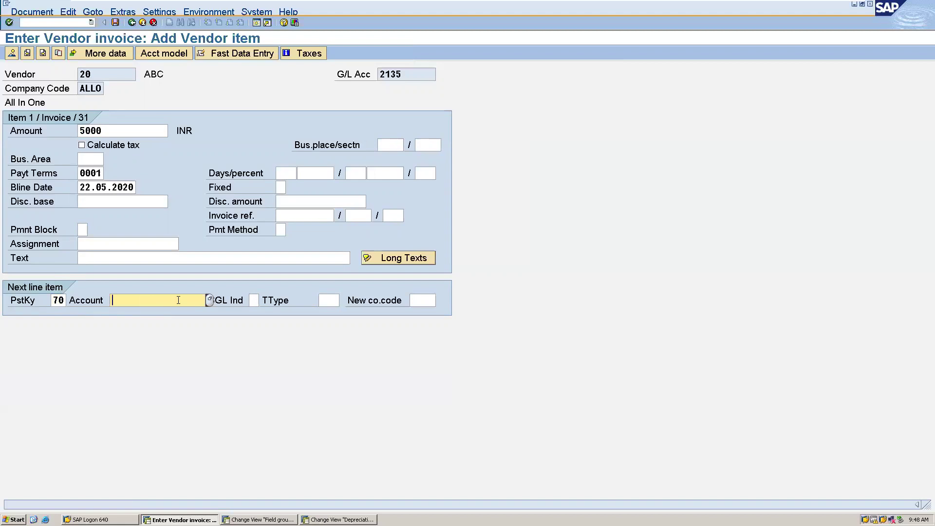
key("Return")
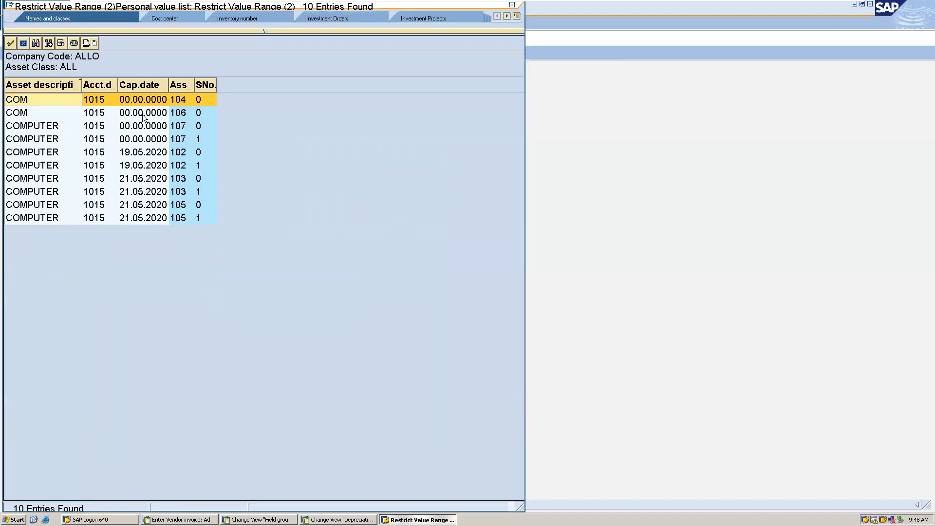
double_click(130, 126)
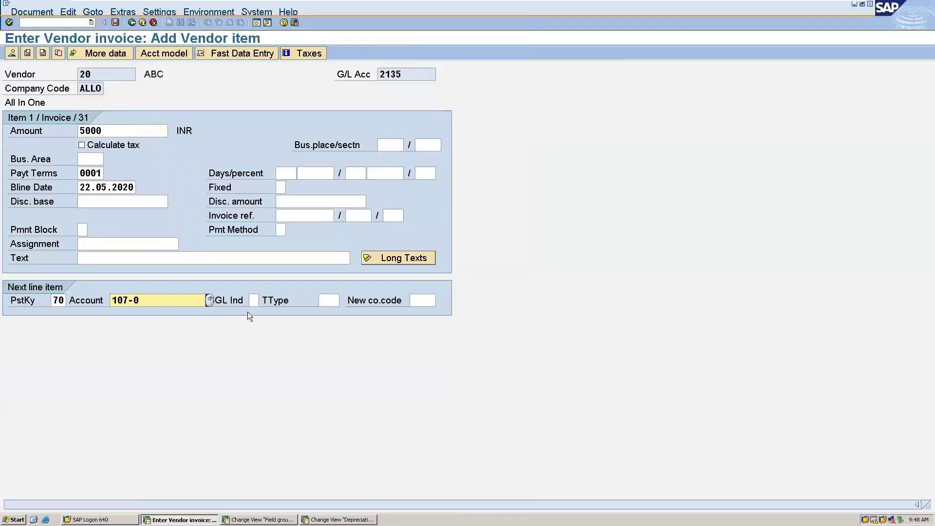
key("Return")
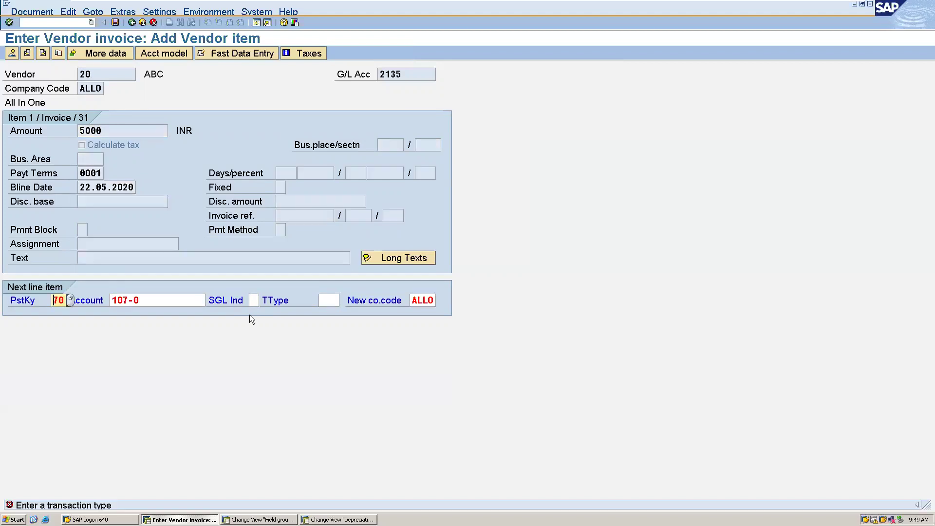
Assign transaction type 100 External asset acquisition and post the invoice with 5000 INR on the main asset's item
left_click(328, 299)
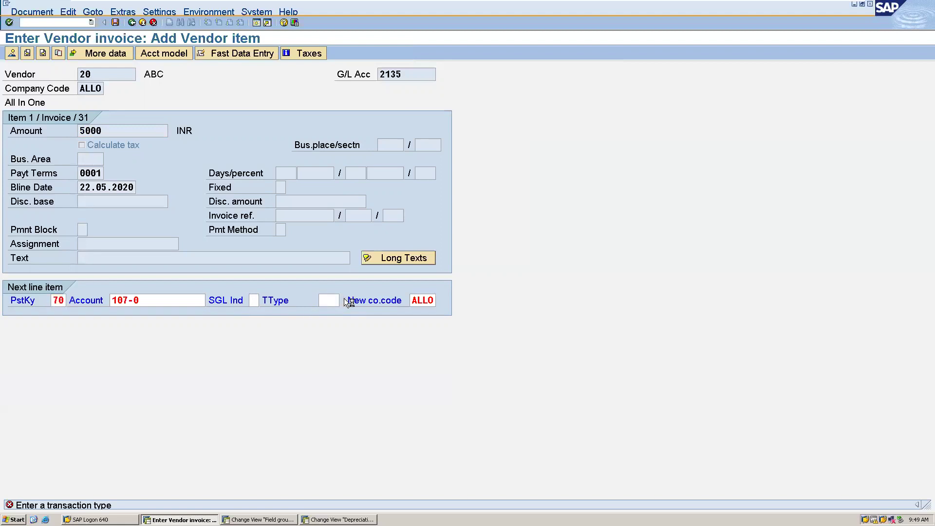
left_click(346, 300)
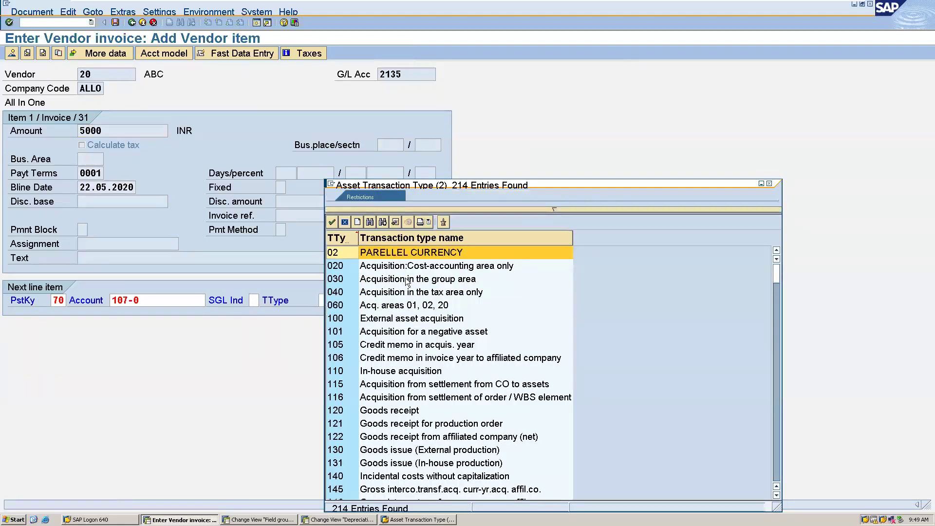
left_click(389, 319)
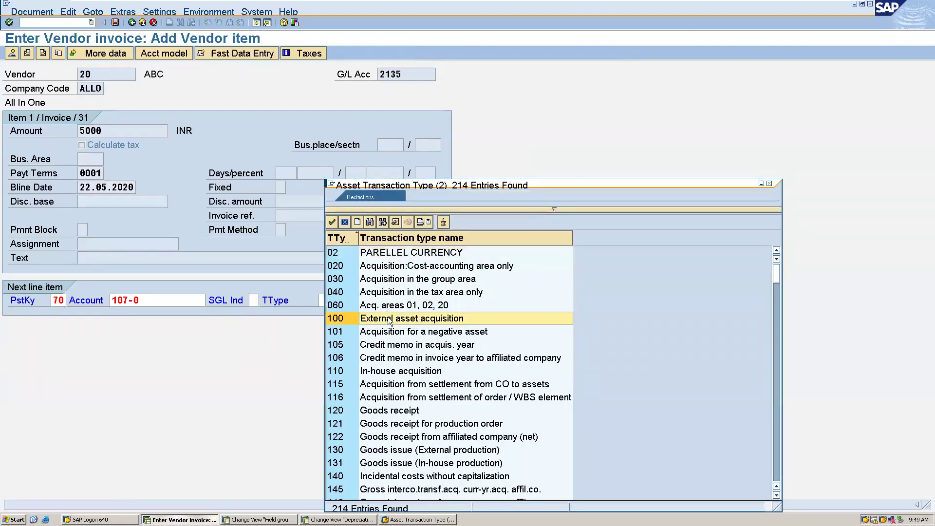
double_click(388, 316)
key("Return")
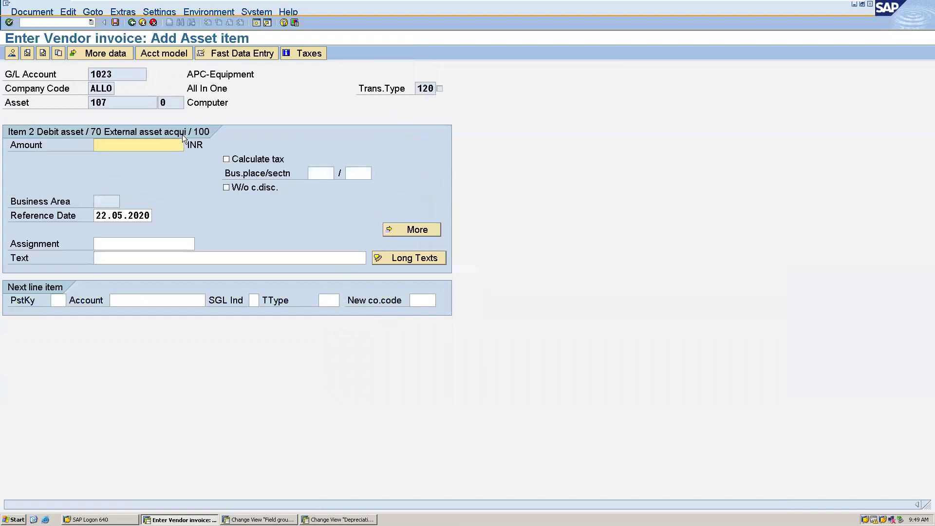
type("5000")
left_click(115, 23)
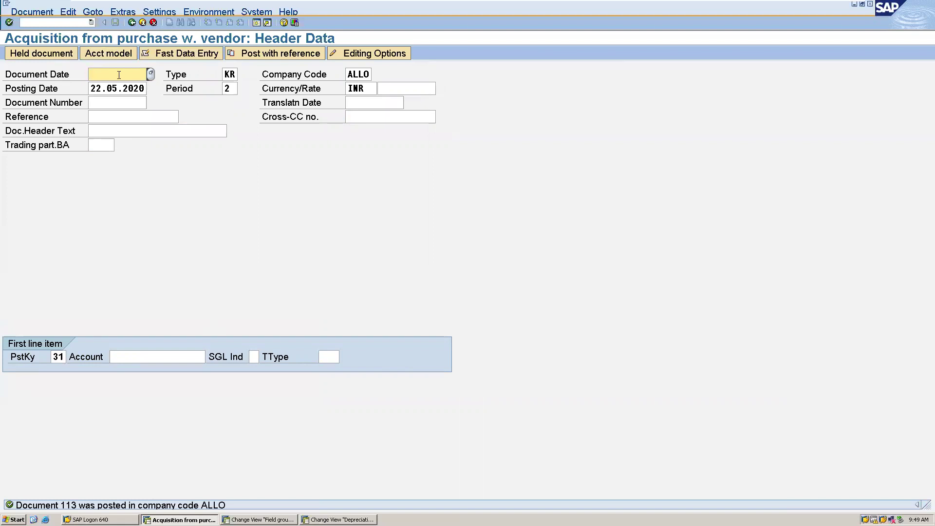
Begin a second acquisition document dated 22.05.2020 with vendor ABC as the first line item's account
type("22.05.2020")
left_click(152, 357)
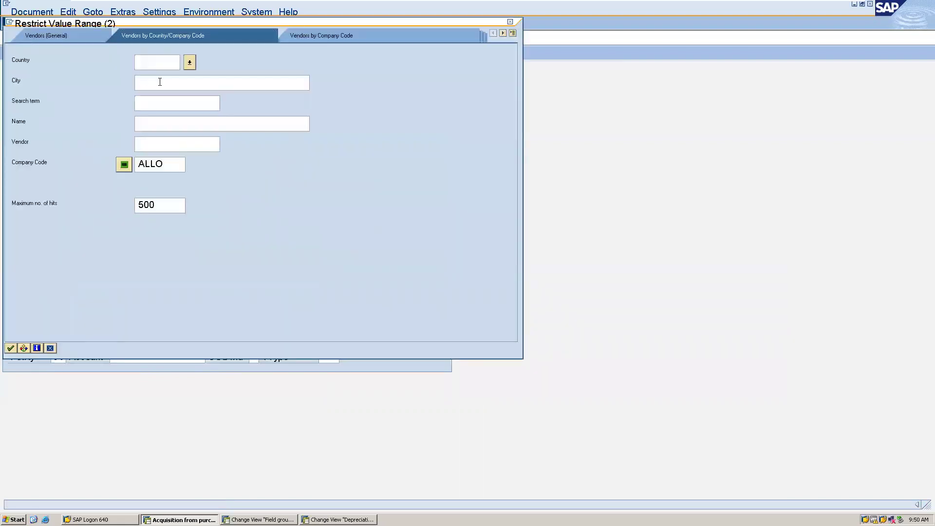
key("Return")
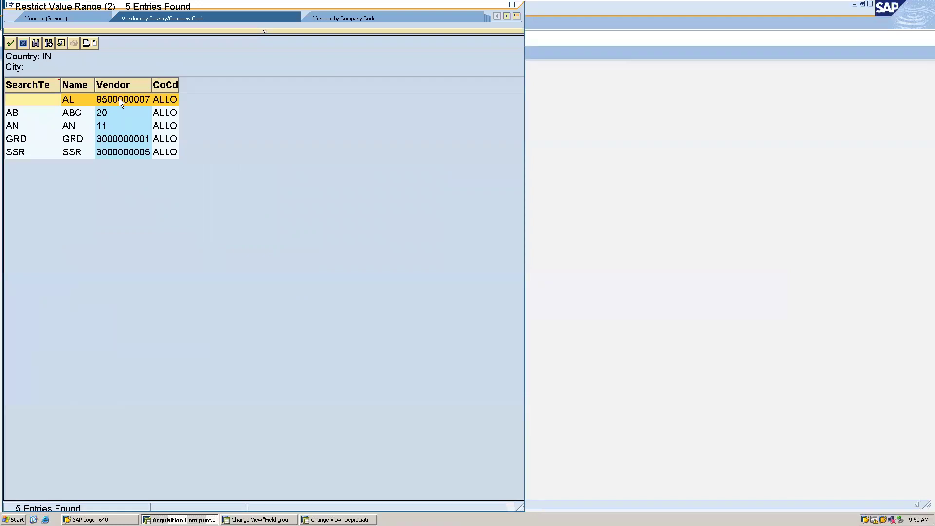
double_click(106, 110)
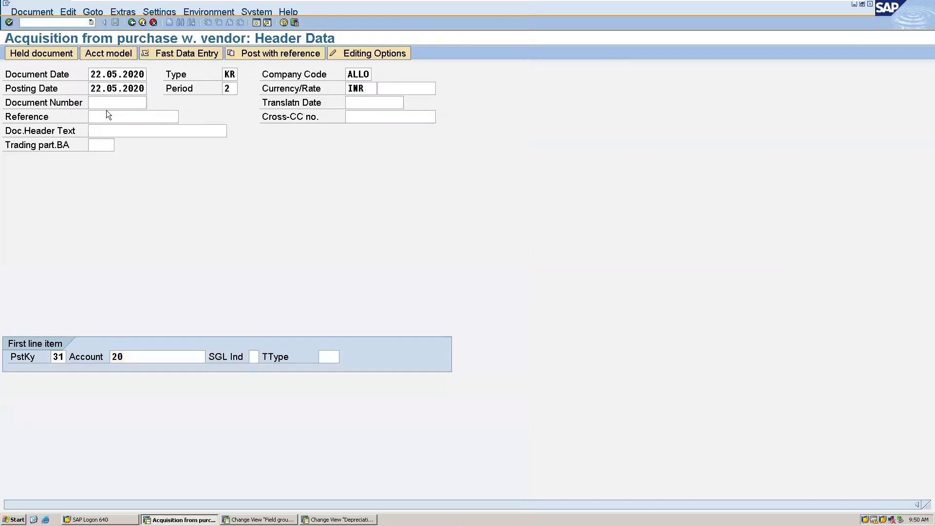
key("Return")
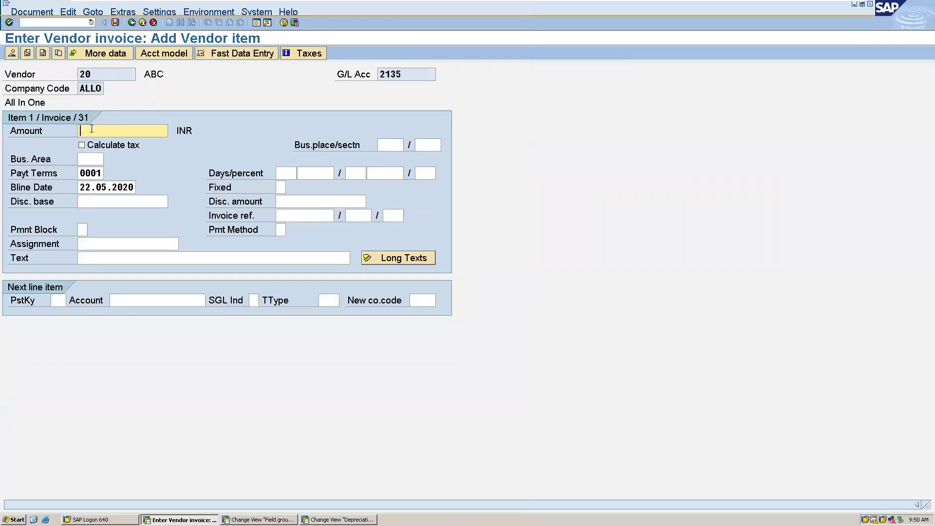
Enter 1000 INR for the vendor item and set the next line to posting key 70 with sub-asset 107-1
type("1000")
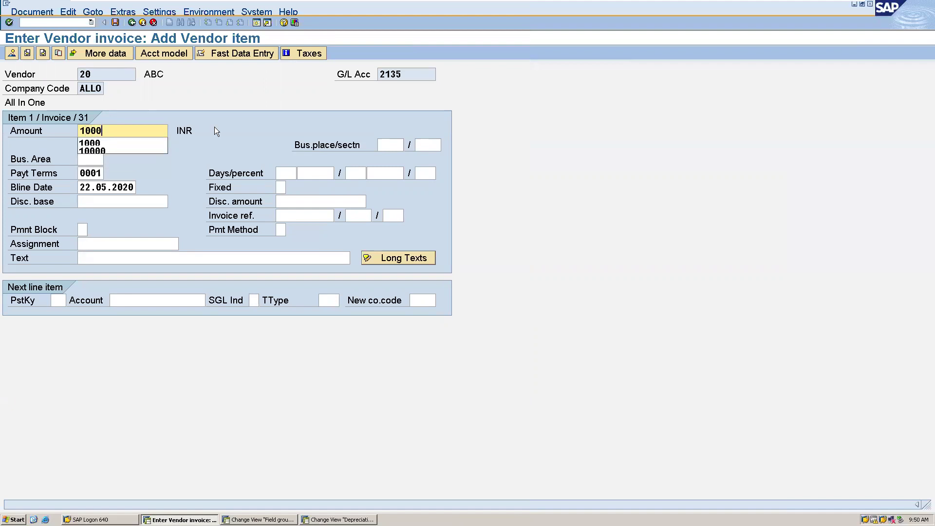
left_click(63, 300)
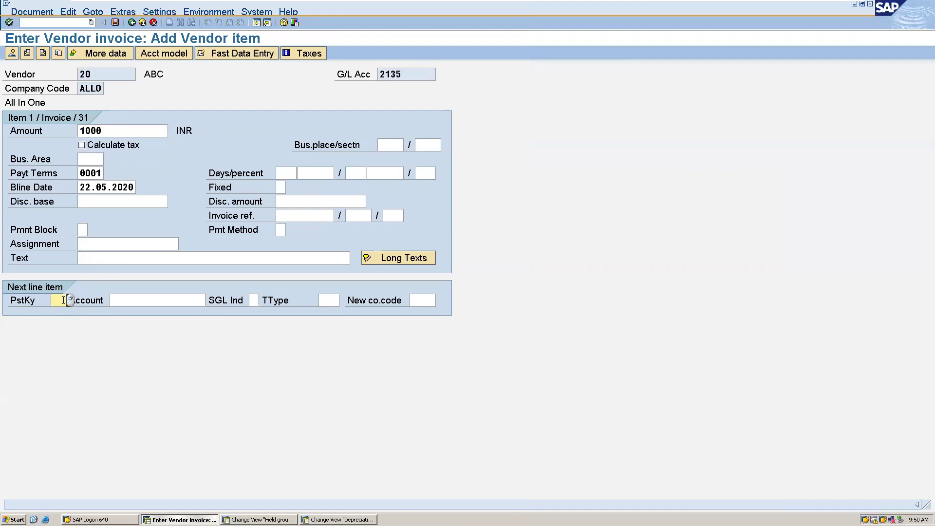
type("70")
left_click(147, 305)
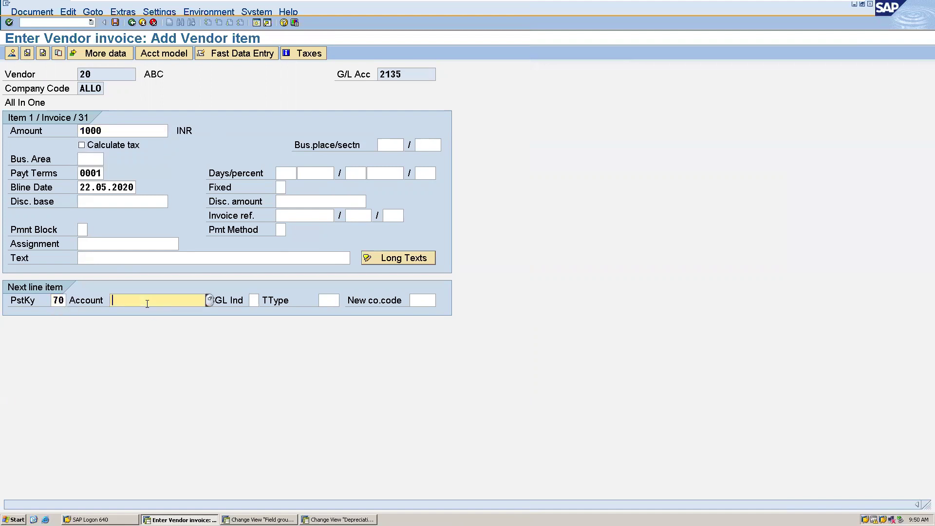
left_click(210, 300)
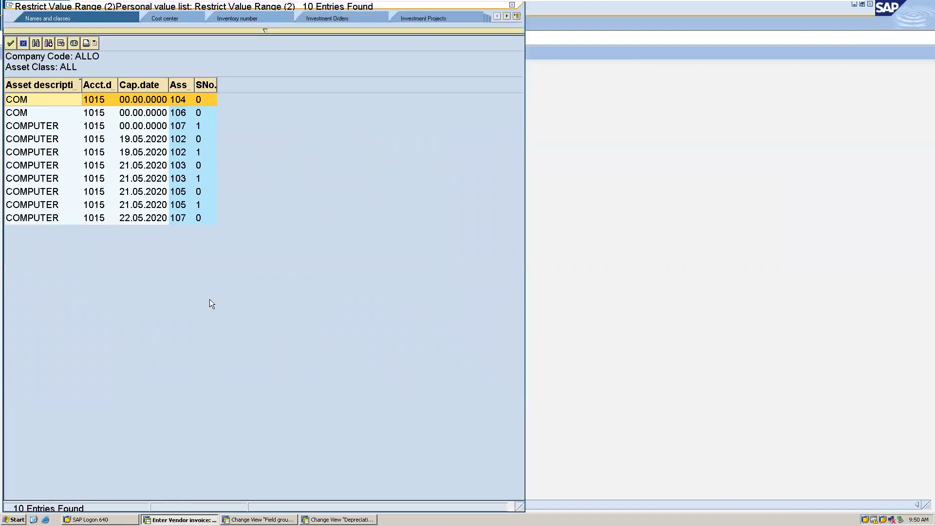
double_click(156, 126)
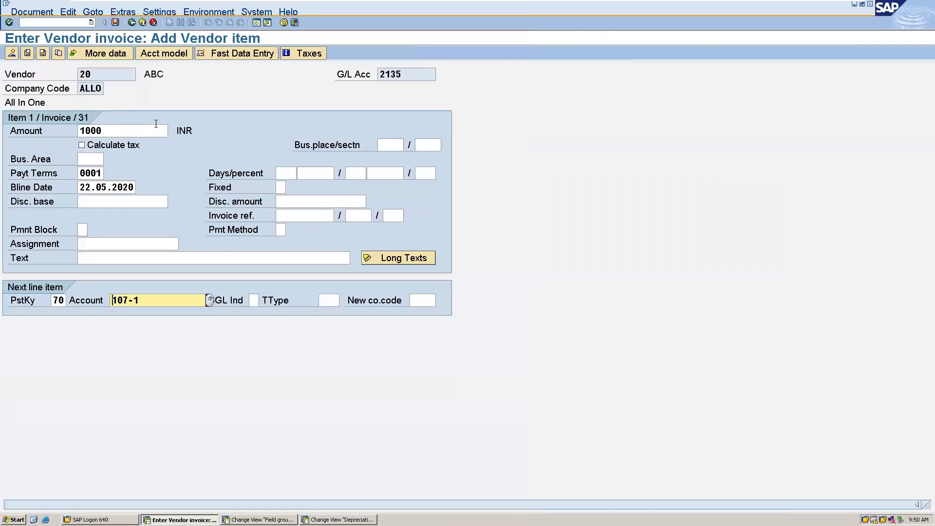
Assign transaction type 100 to the sub-asset's line and post the invoice with 1000 INR on the asset item
left_click(329, 300)
type("100")
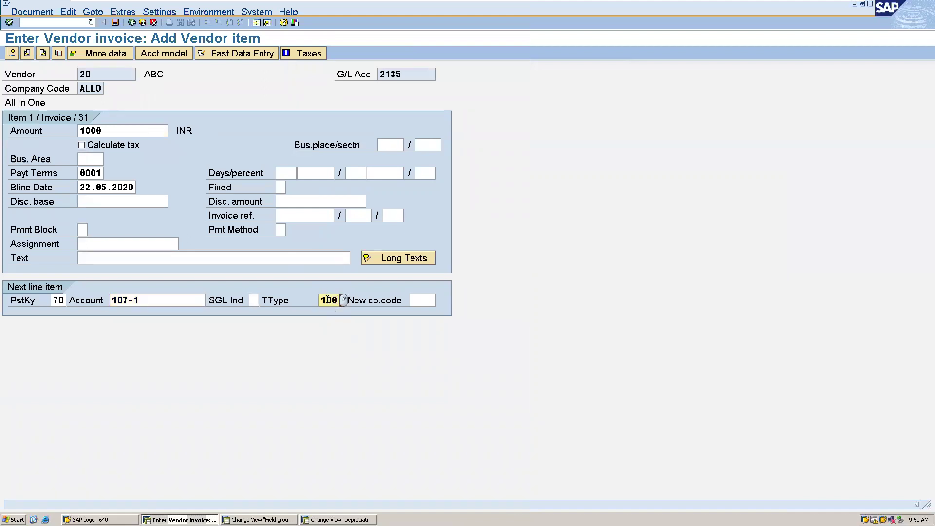
key("Return")
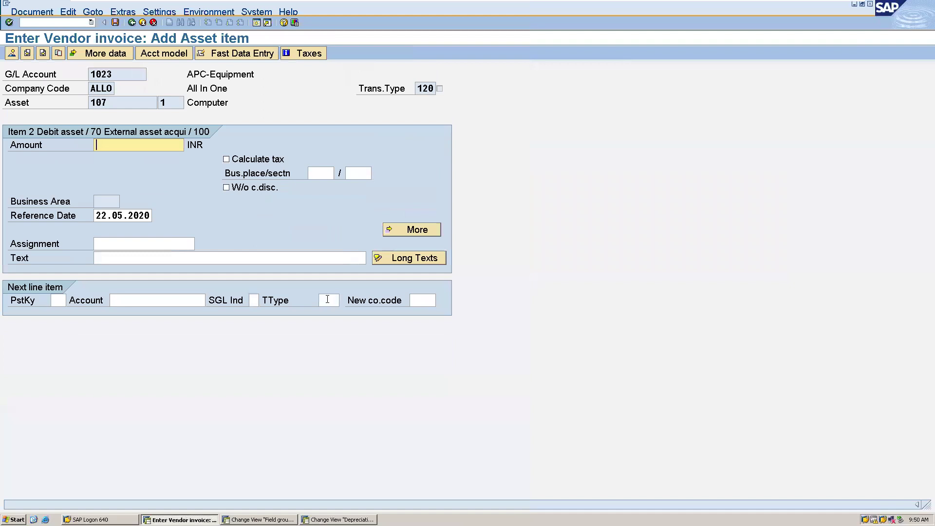
type("1000")
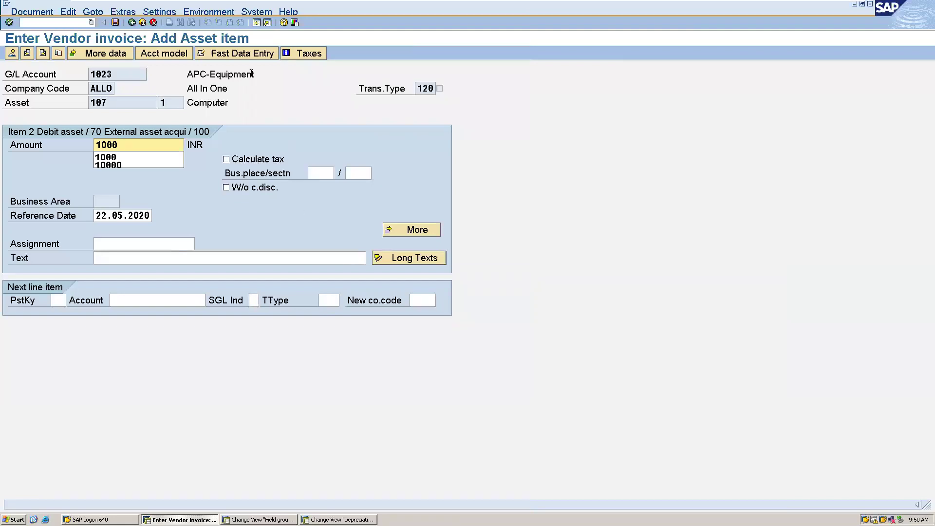
left_click(115, 23)
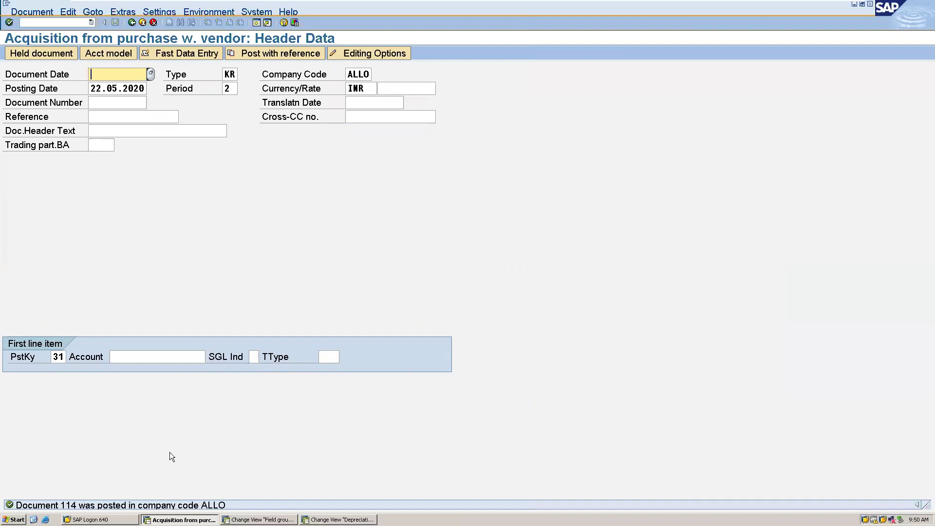
View the planned book depreciation of asset 107-1 in transaction AW01N, and switch back to the outline document
left_click(44, 22)
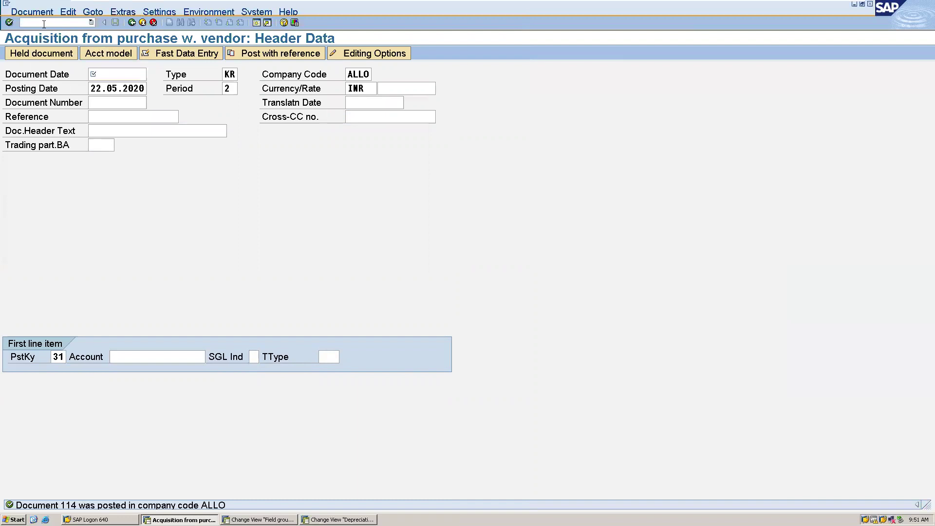
type("/naw01n")
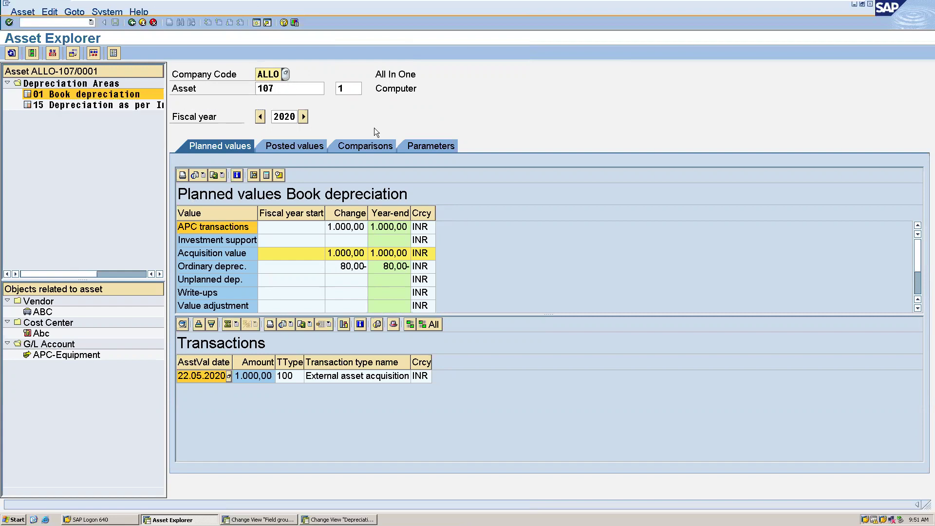
mouse_move(462, 6)
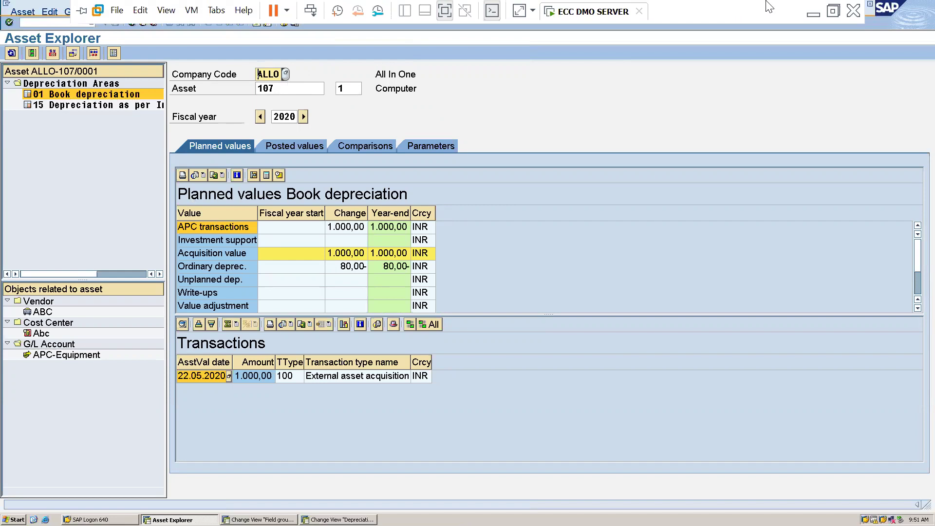
left_click(818, 13)
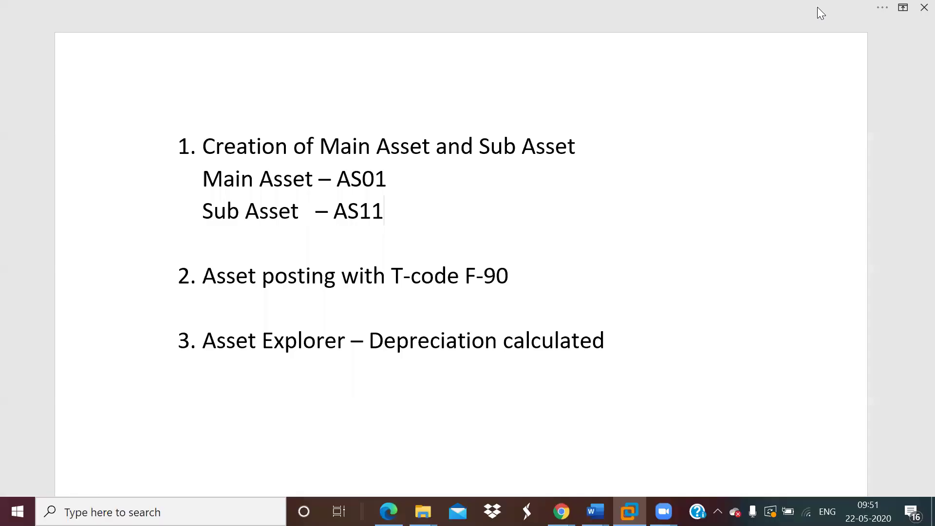